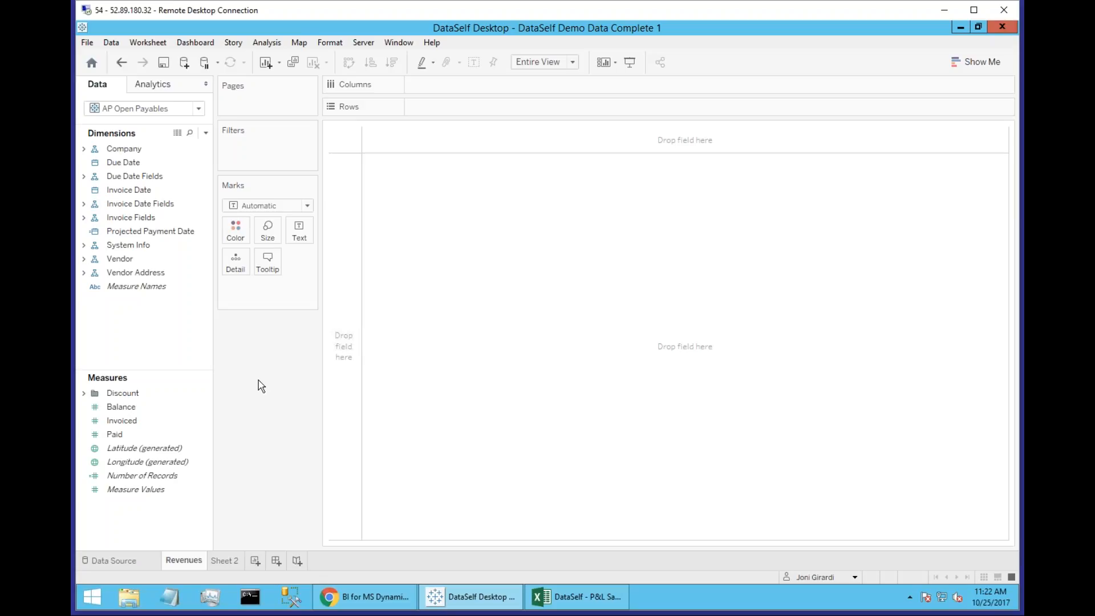
Switch the worksheet's data source to SA Revenues.
click(200, 109)
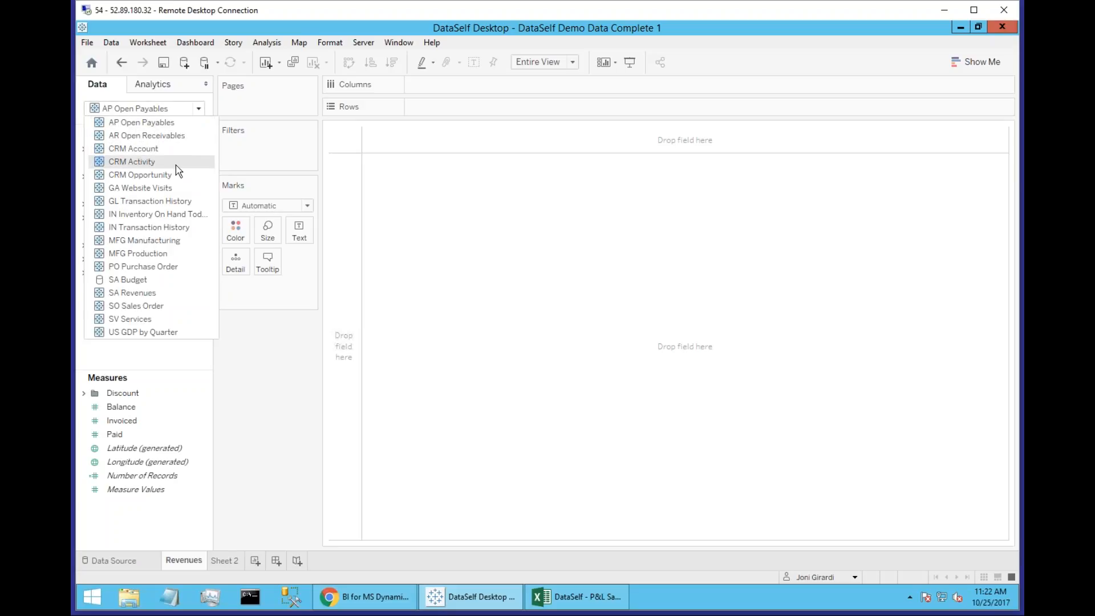
click(144, 296)
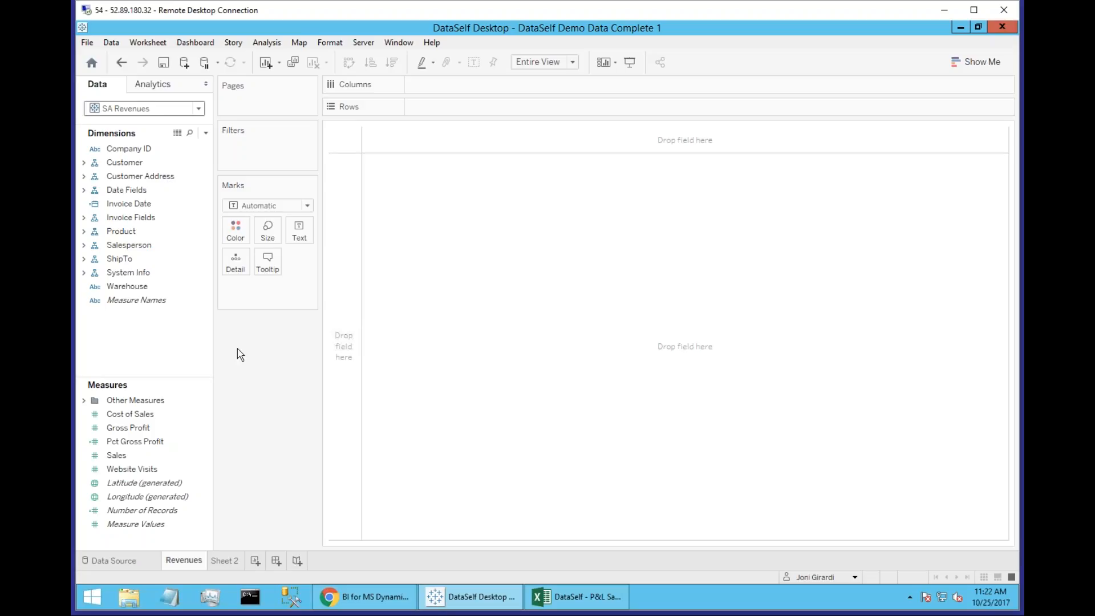
click(84, 163)
click(143, 218)
drag(143, 223, 345, 319)
drag(351, 237, 352, 237)
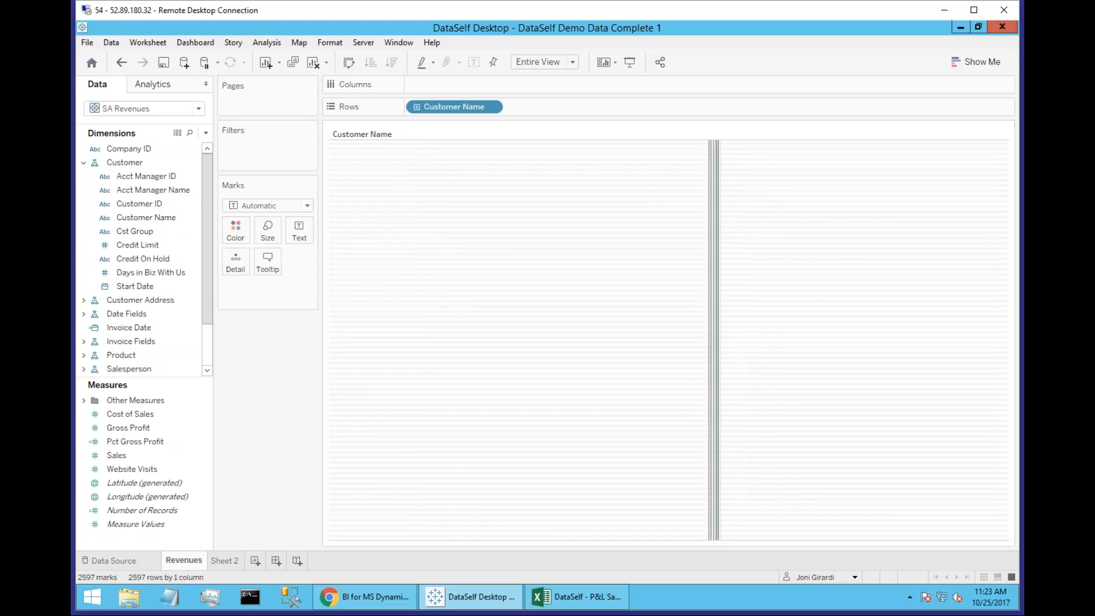
click(121, 63)
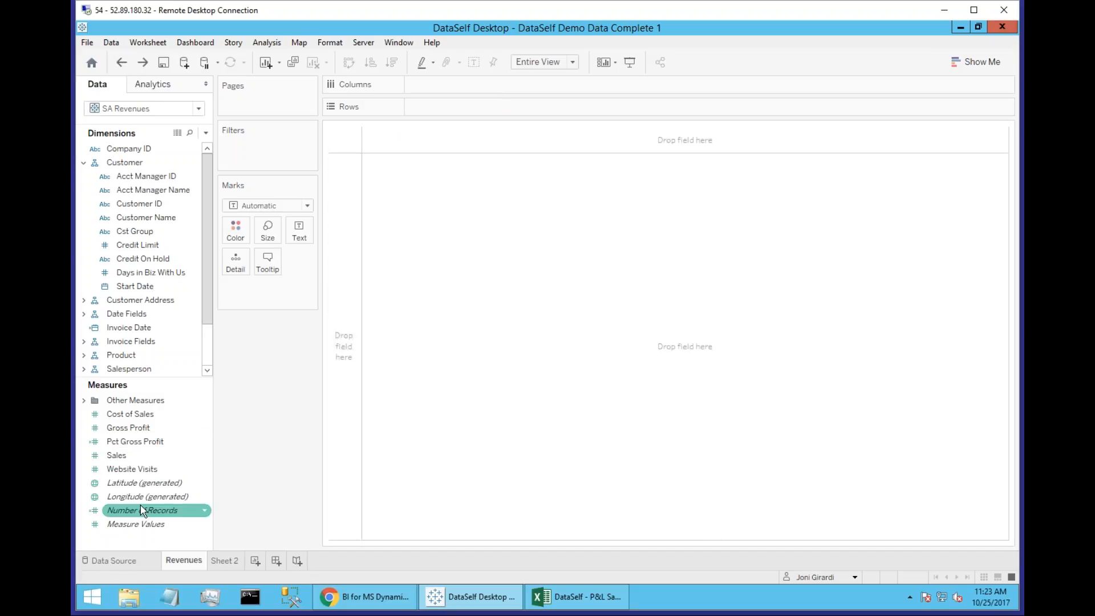
Place the Number of Records measure in the Revenues sheet's view and go to Sheet 2.
drag(143, 509, 410, 297)
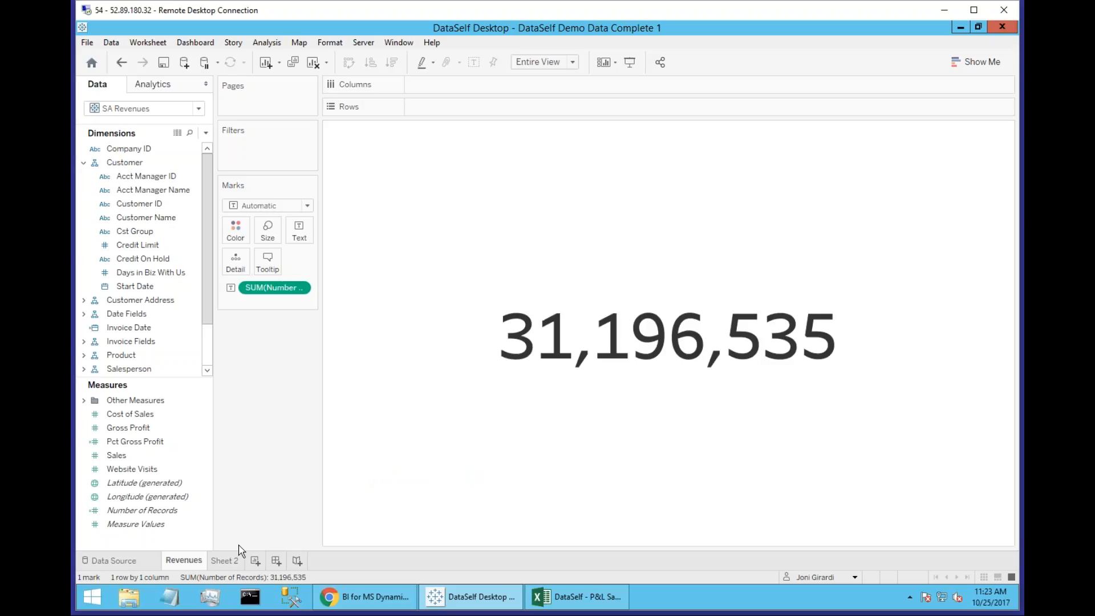
mouse_move(226, 565)
click(218, 561)
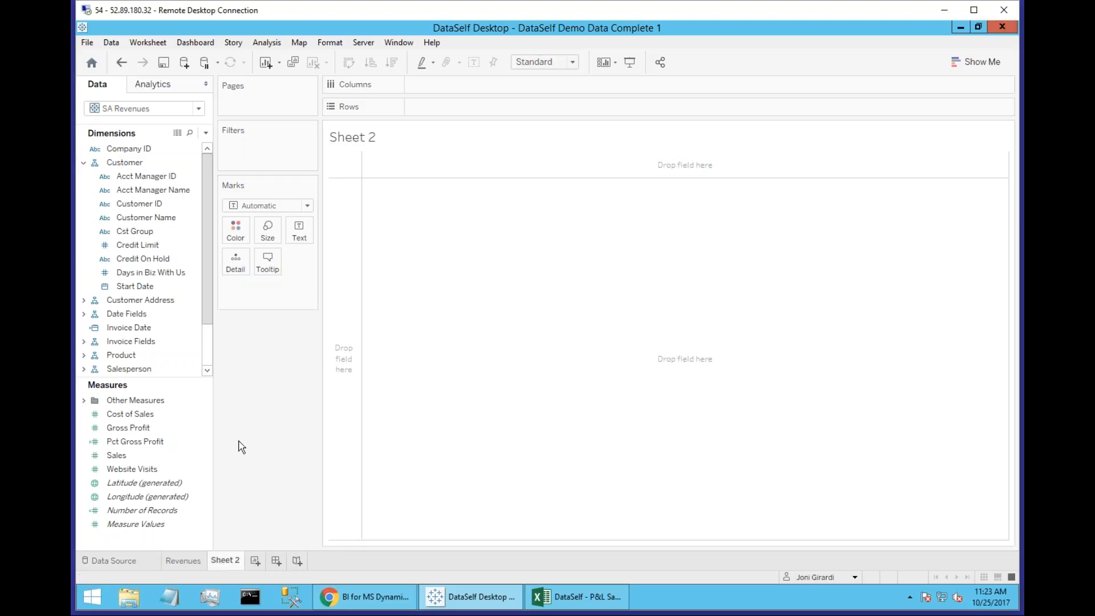
Build a table of Sales by Customer Name in rows, sorted in descending order of Sales.
click(152, 244)
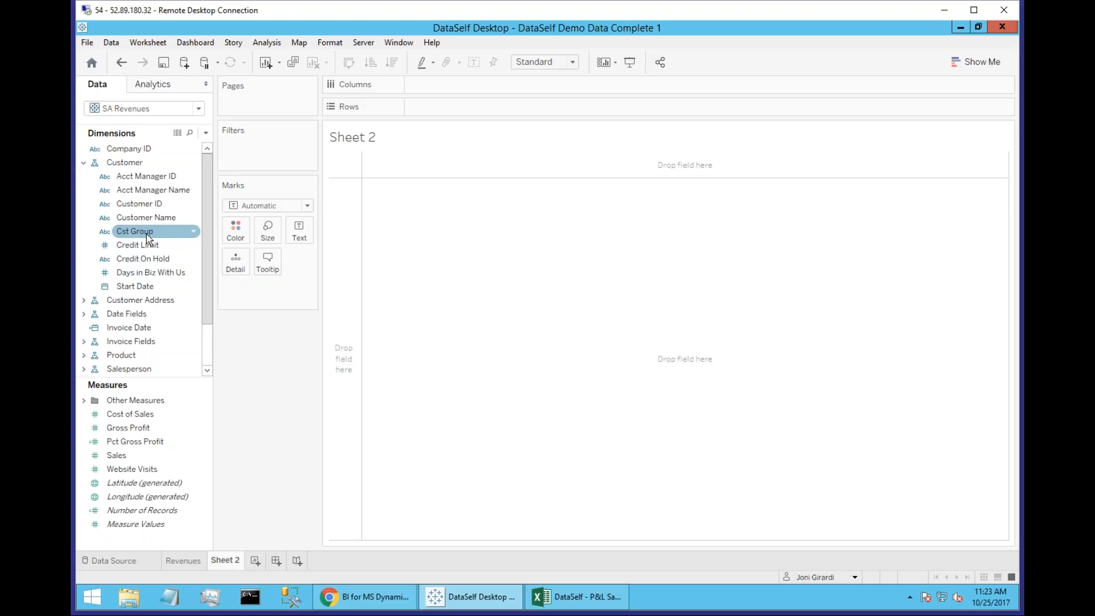
drag(168, 220, 336, 171)
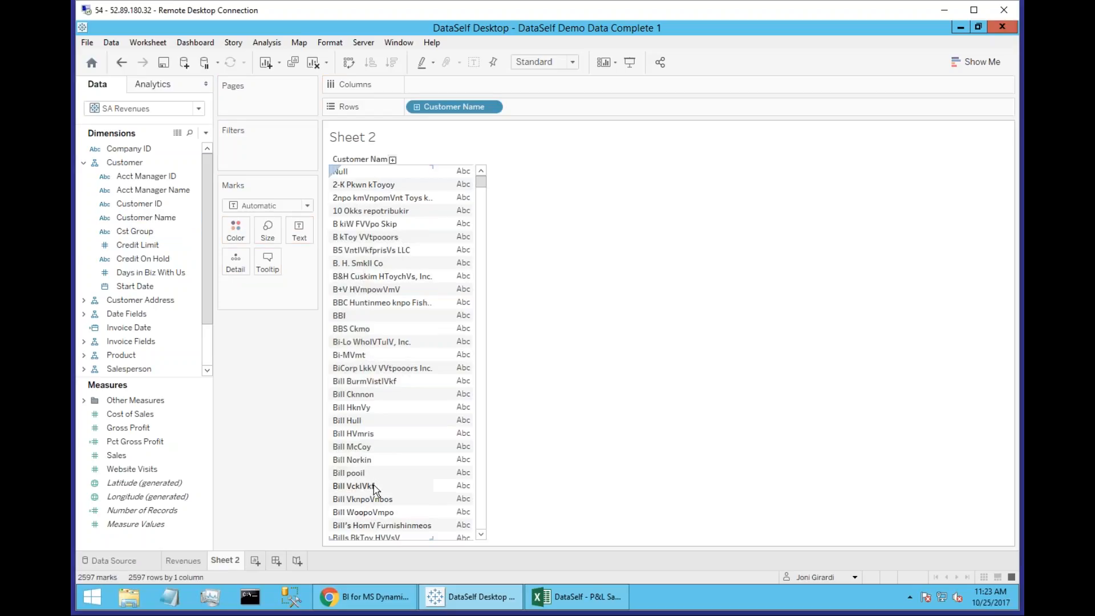
click(116, 456)
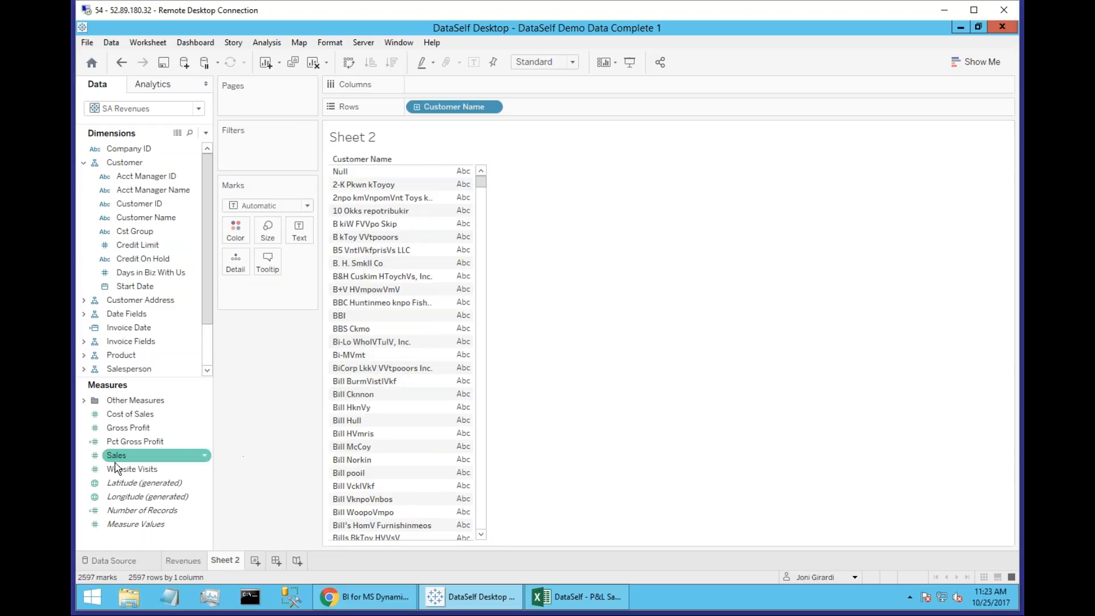
drag(116, 456, 459, 360)
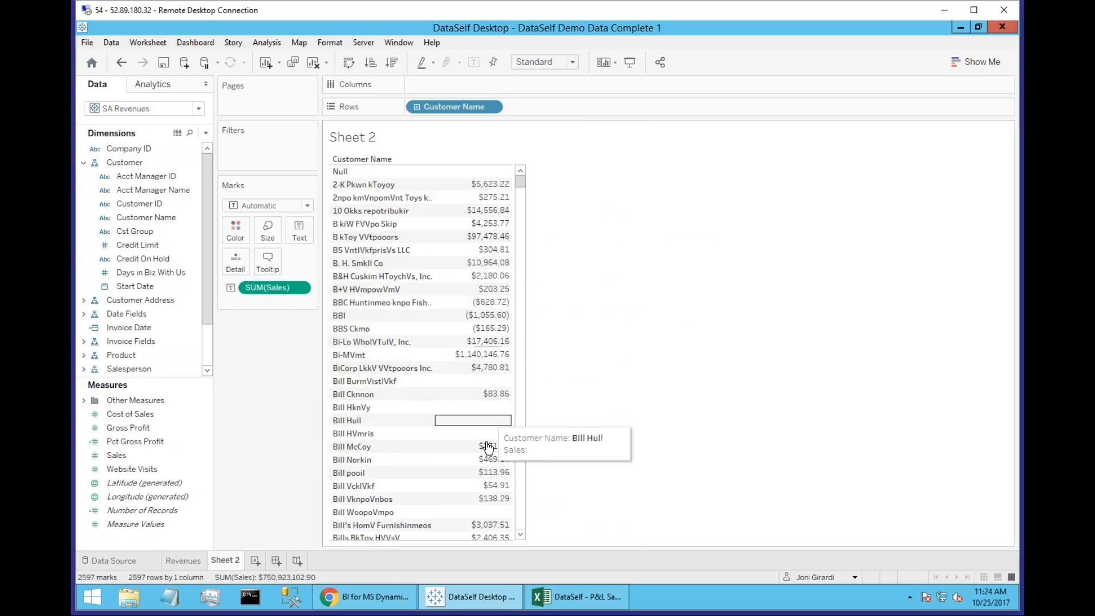
click(393, 62)
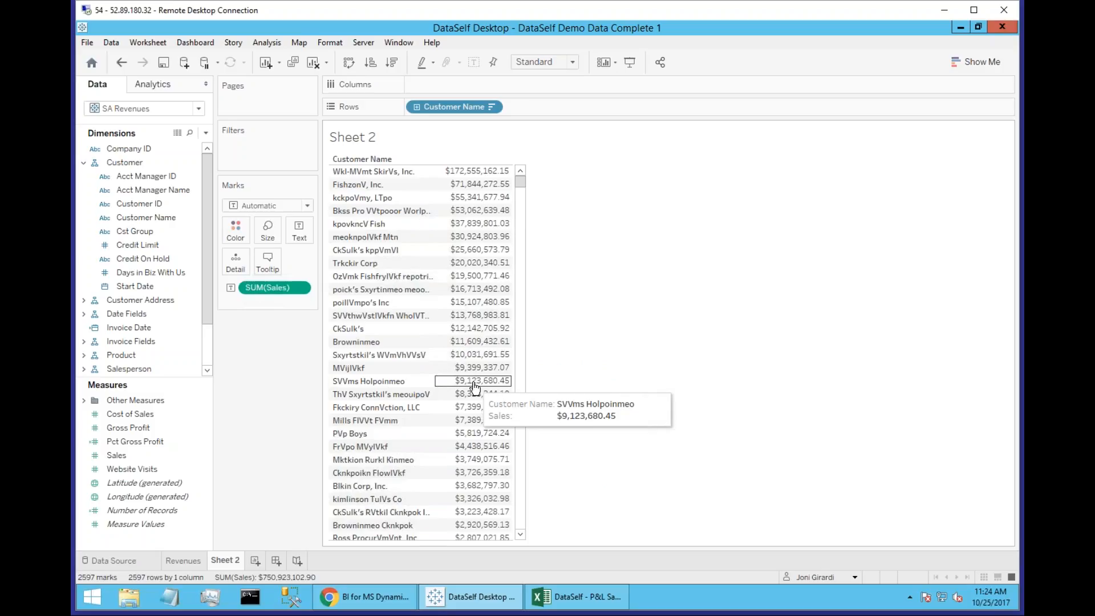
Break the customer sales down across columns by Invoice Date, drilled from year to quarter and month.
drag(120, 333, 394, 250)
drag(473, 173, 478, 166)
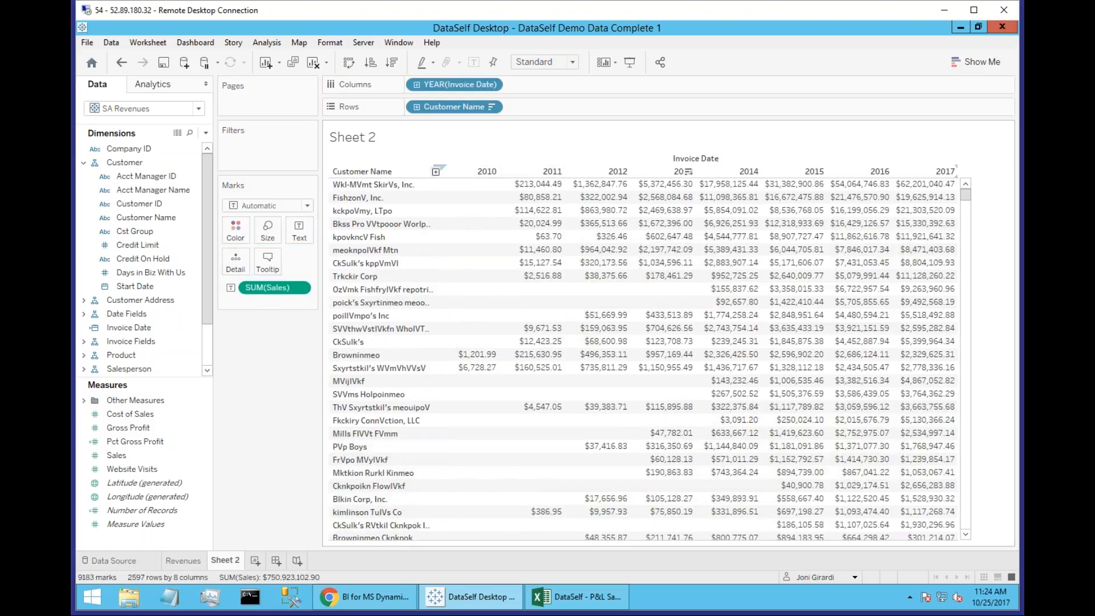
mouse_move(949, 186)
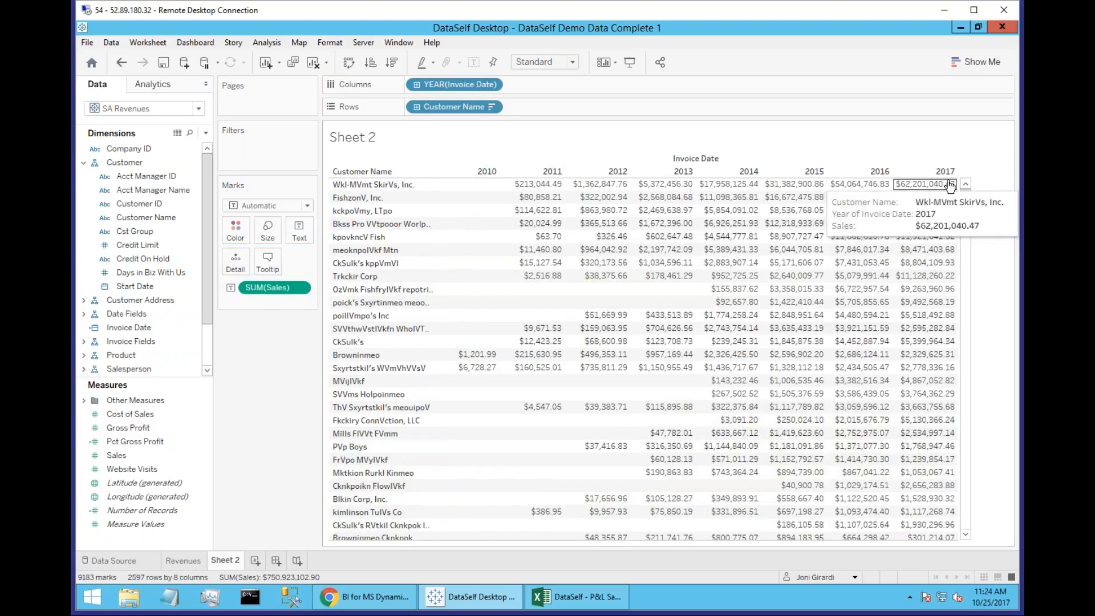
click(416, 85)
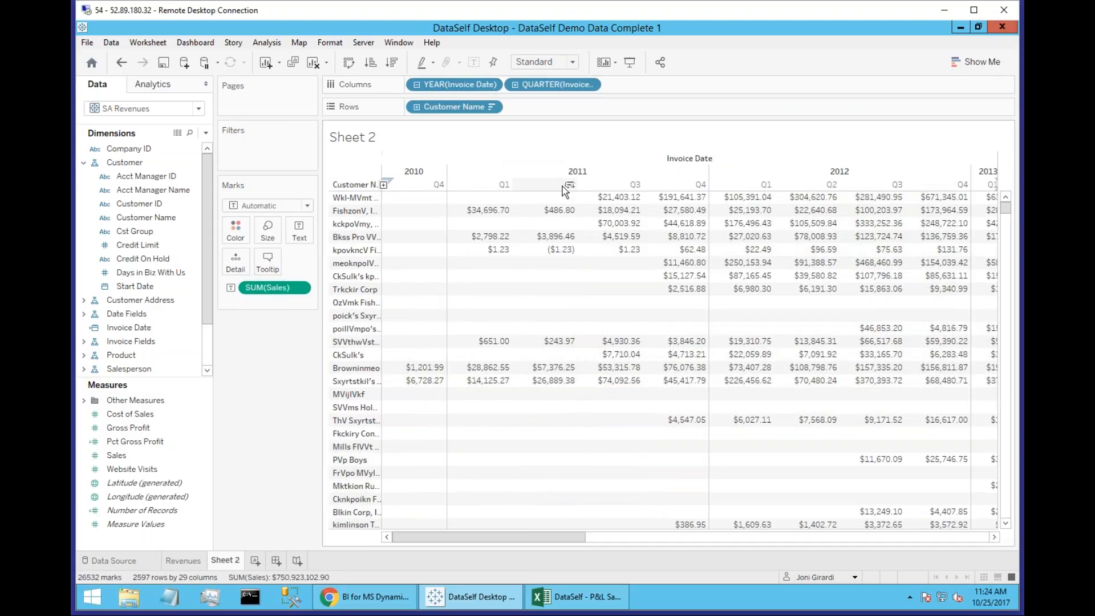
mouse_move(742, 199)
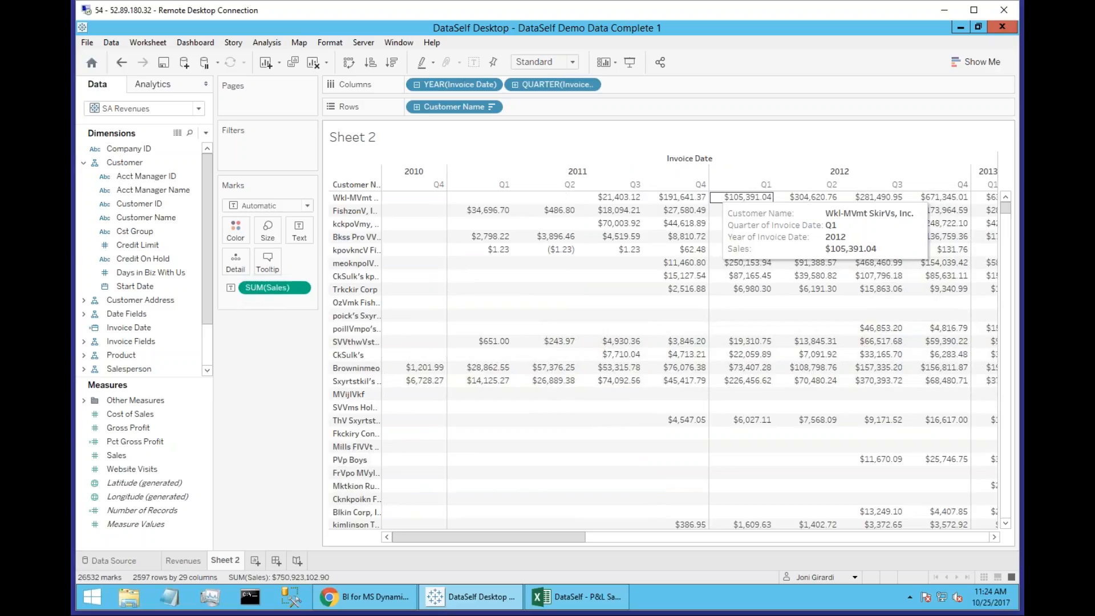
click(516, 86)
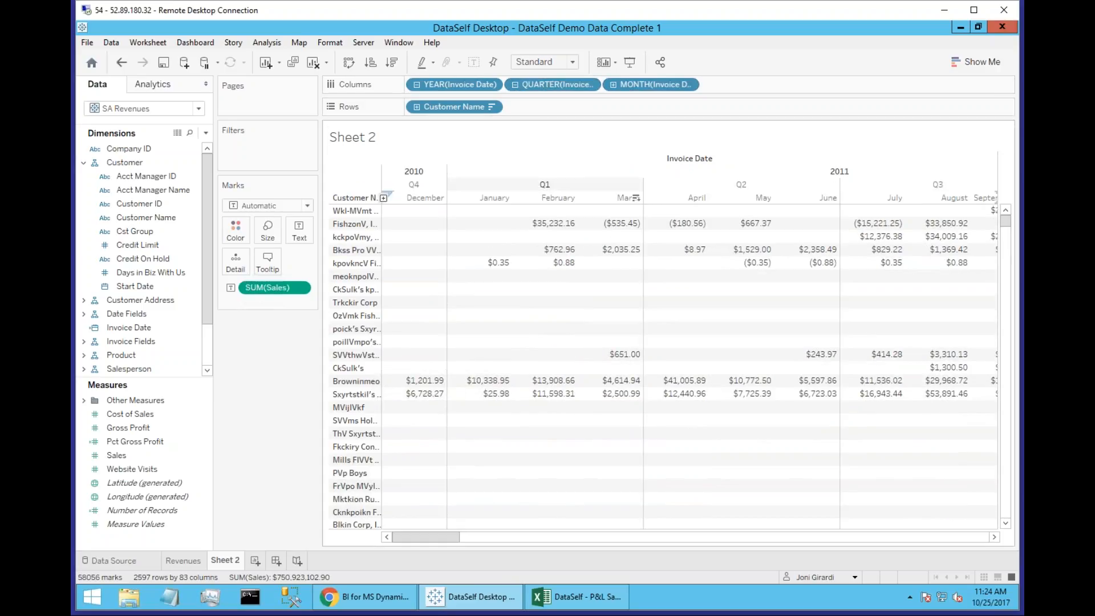
mouse_move(447, 539)
mouse_down()
mouse_move(925, 542)
mouse_move(935, 558)
mouse_move(433, 546)
mouse_up()
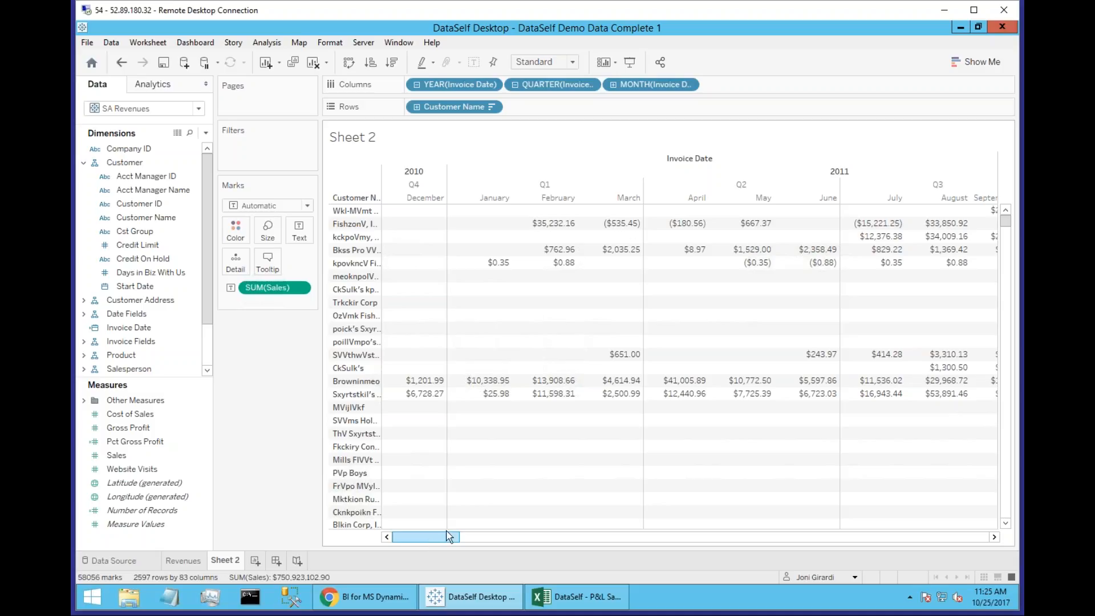
Filter the sheet on Invoice Date with a relative date in months, limited to this month.
click(129, 328)
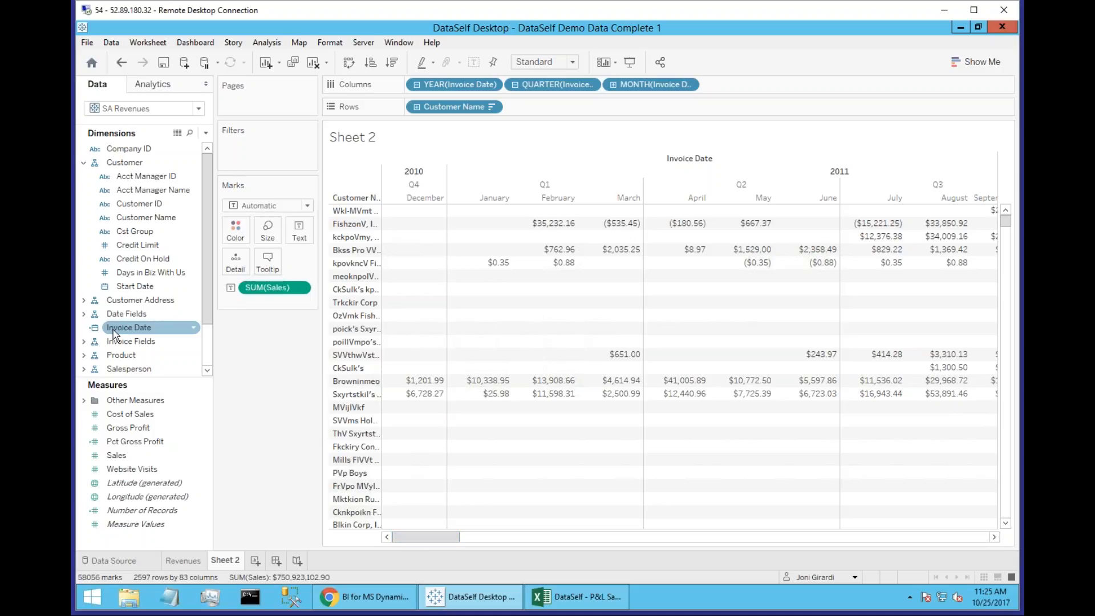
drag(117, 331, 269, 144)
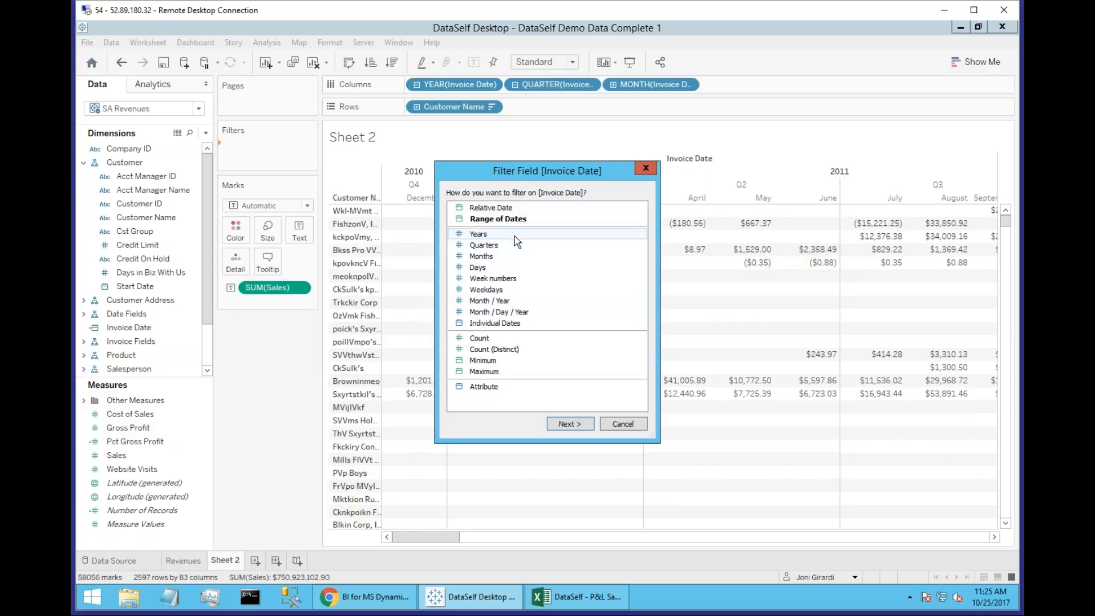
click(502, 208)
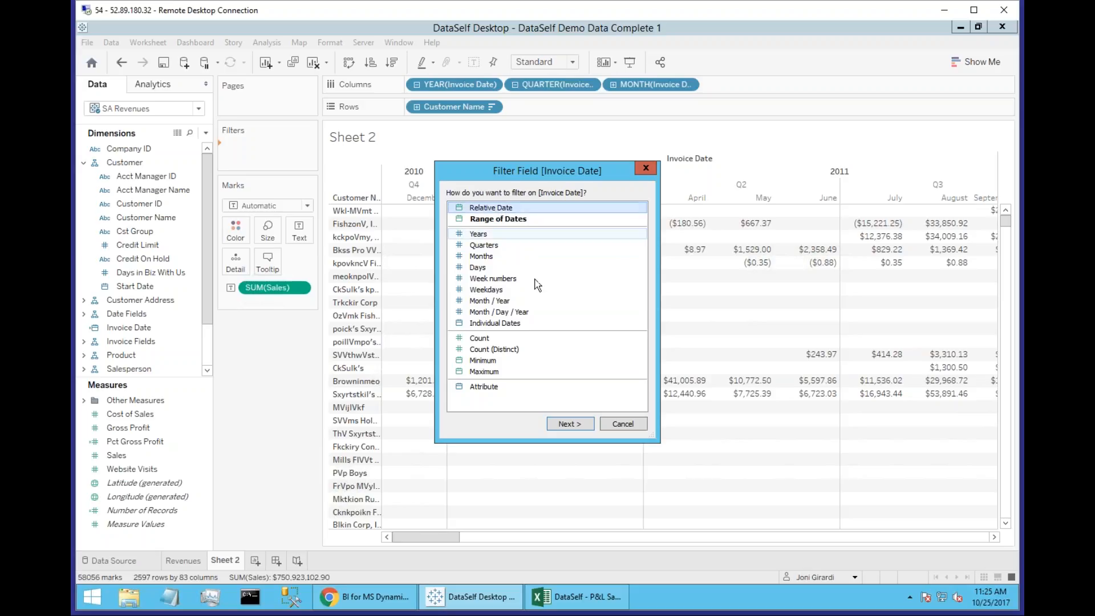
click(570, 423)
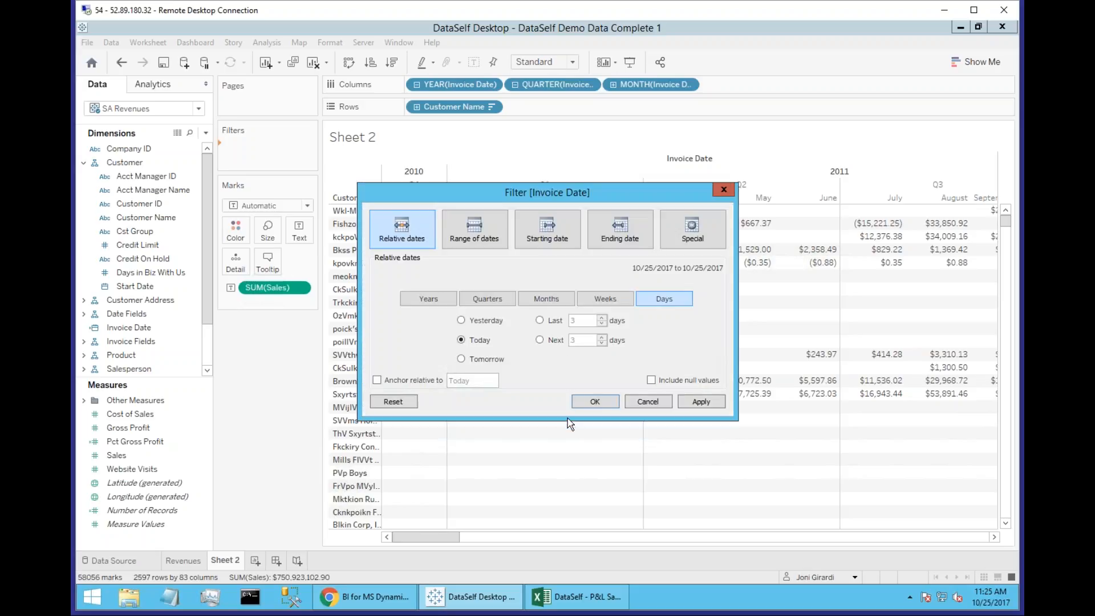
click(549, 303)
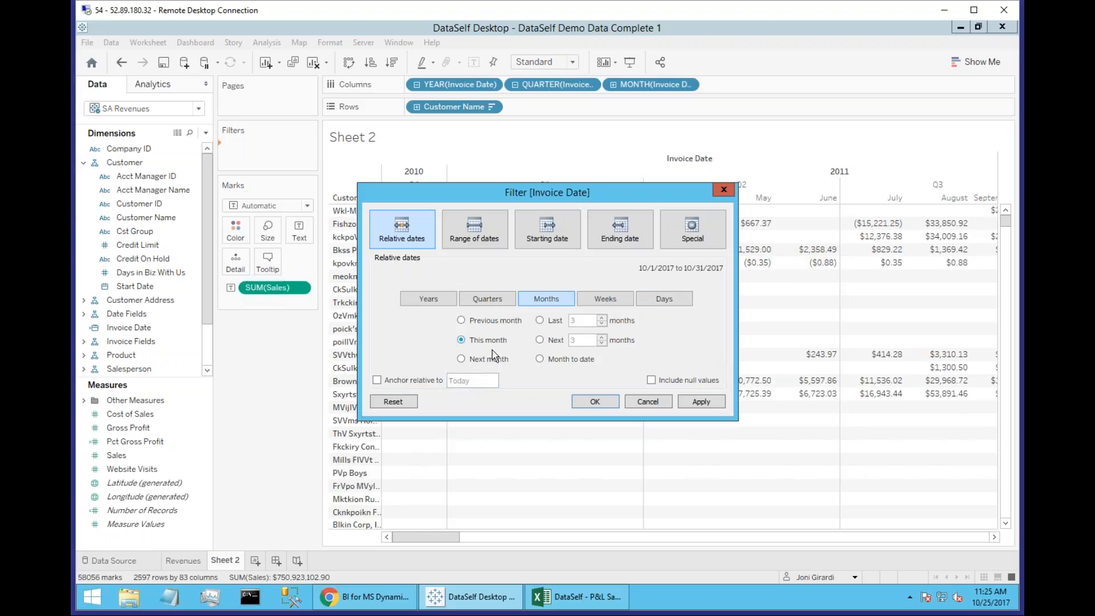
click(588, 403)
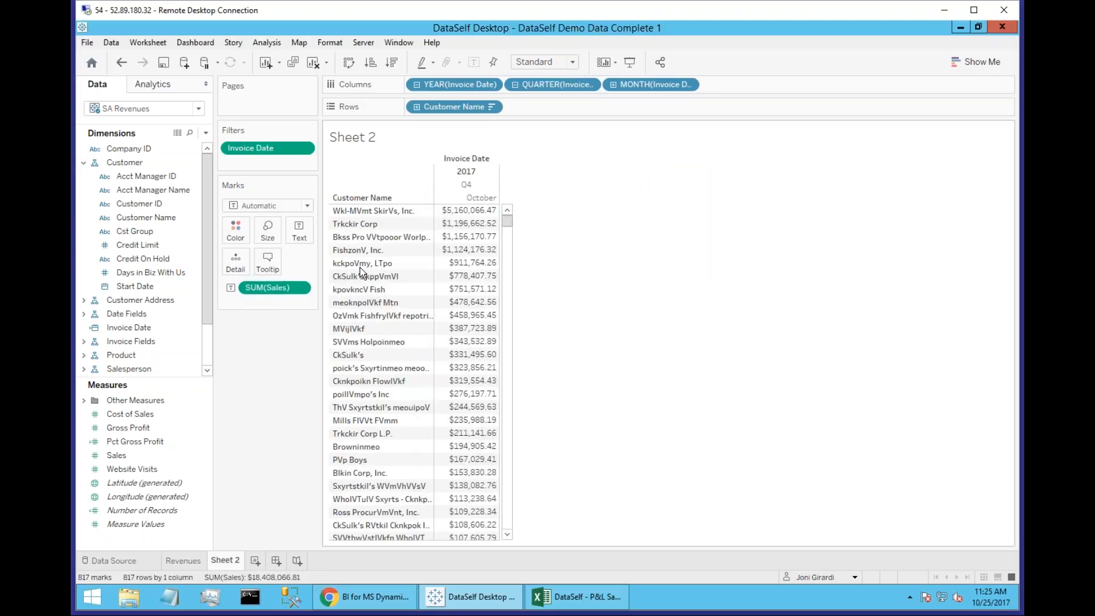
Display the Invoice Date filter as an interactive control beside the table.
click(303, 148)
click(303, 183)
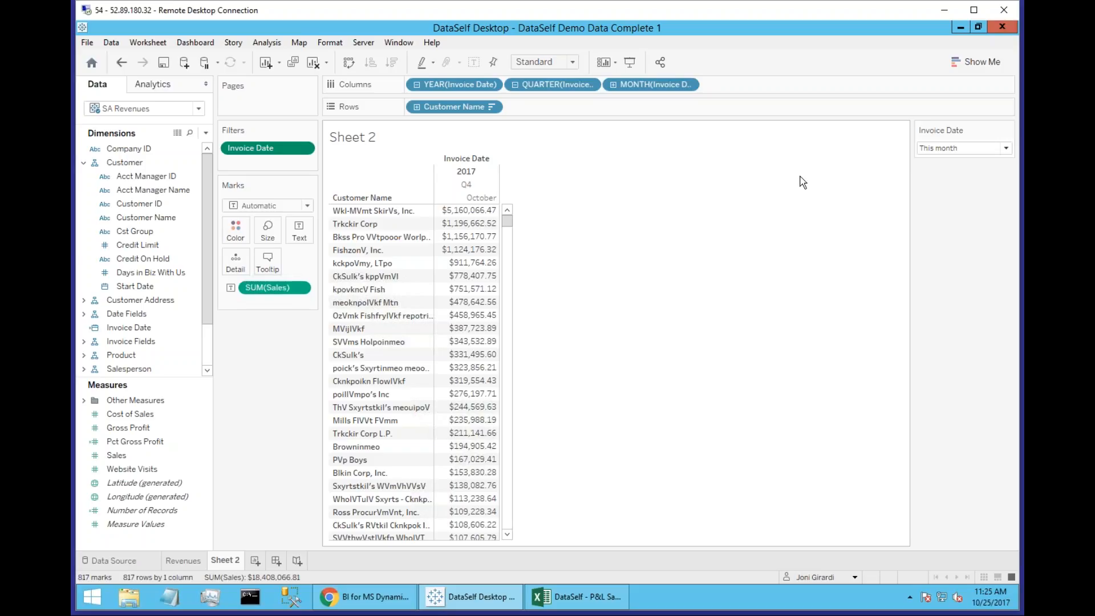
Try the Invoice Date filter with the previous month and the last 2 months, and return it to this month.
click(942, 149)
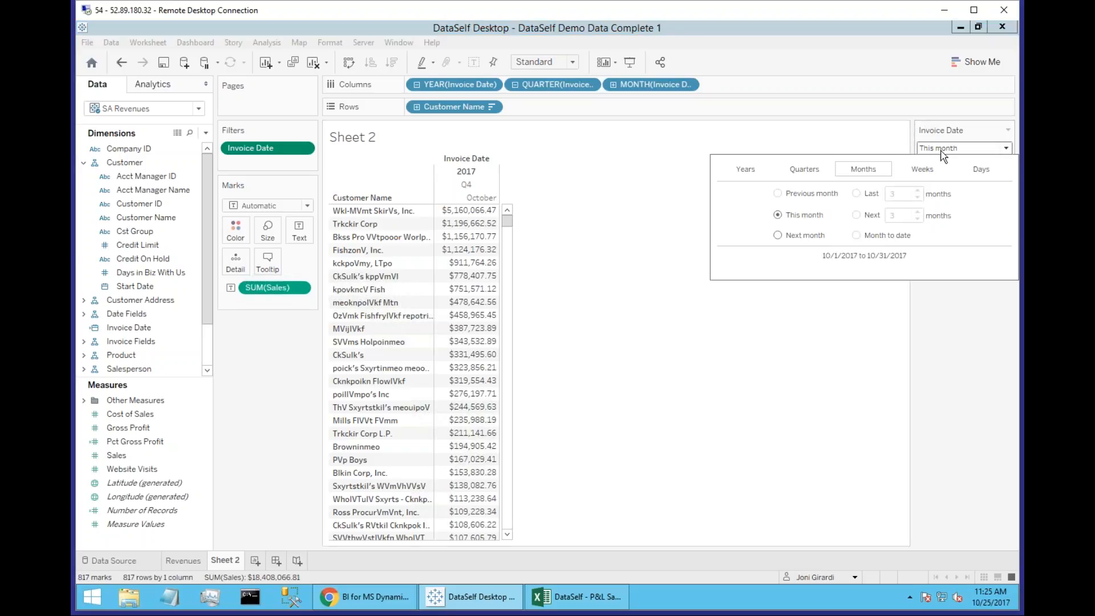
click(818, 197)
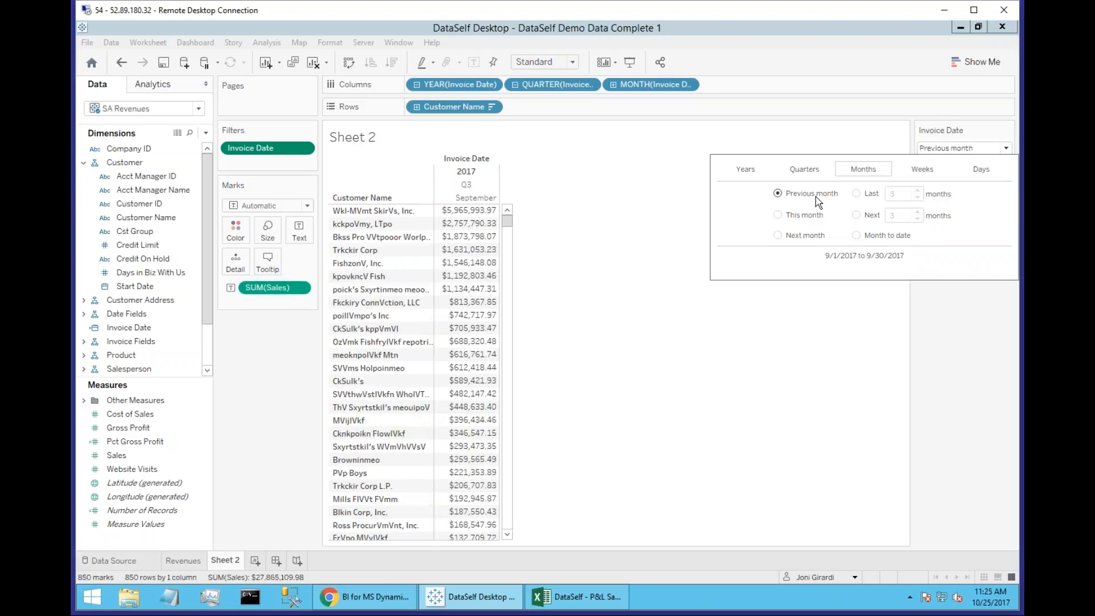
click(858, 195)
click(917, 198)
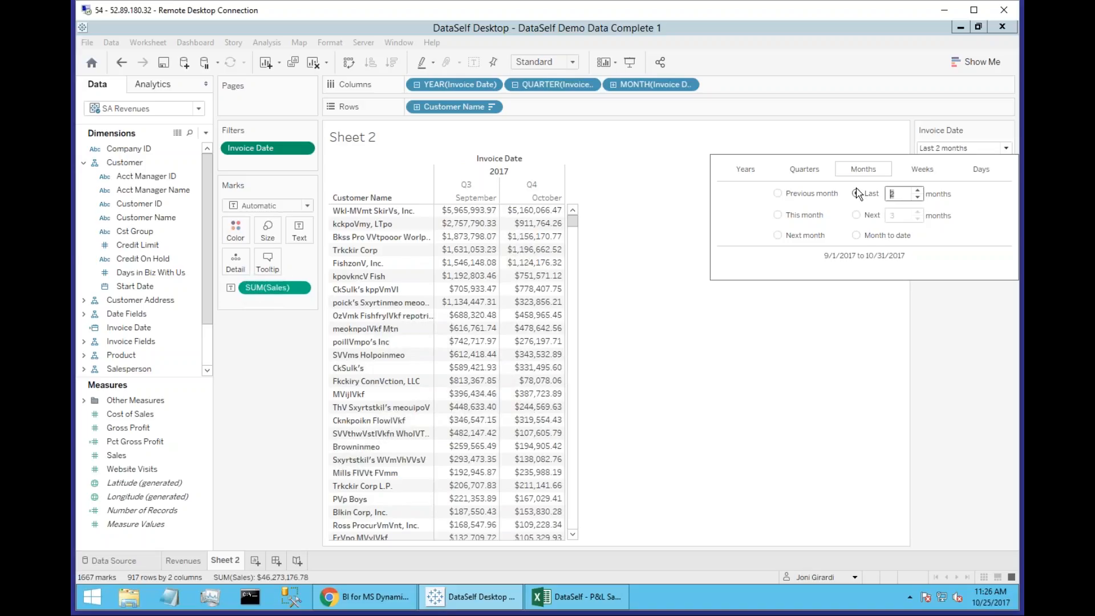
click(797, 220)
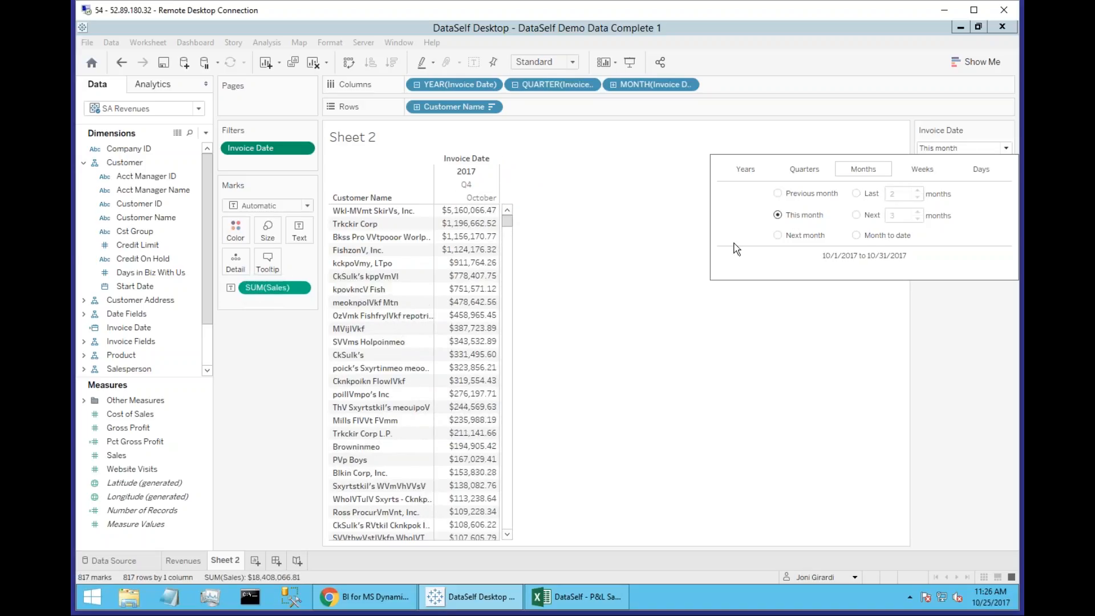
click(584, 323)
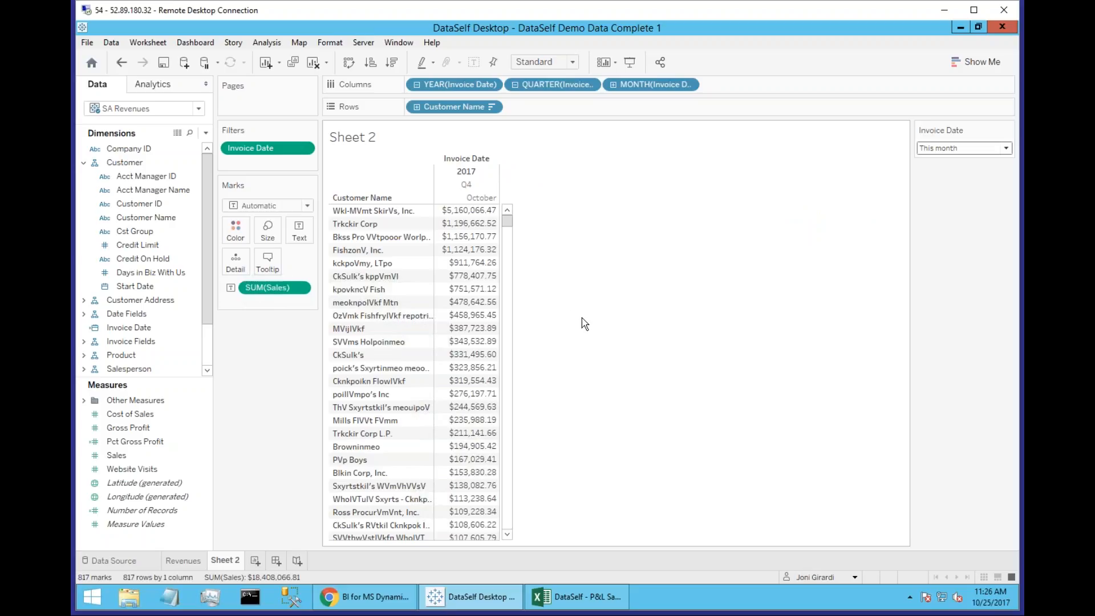
Add Product Desc from the Product fields as a second row level after Customer Name.
click(84, 162)
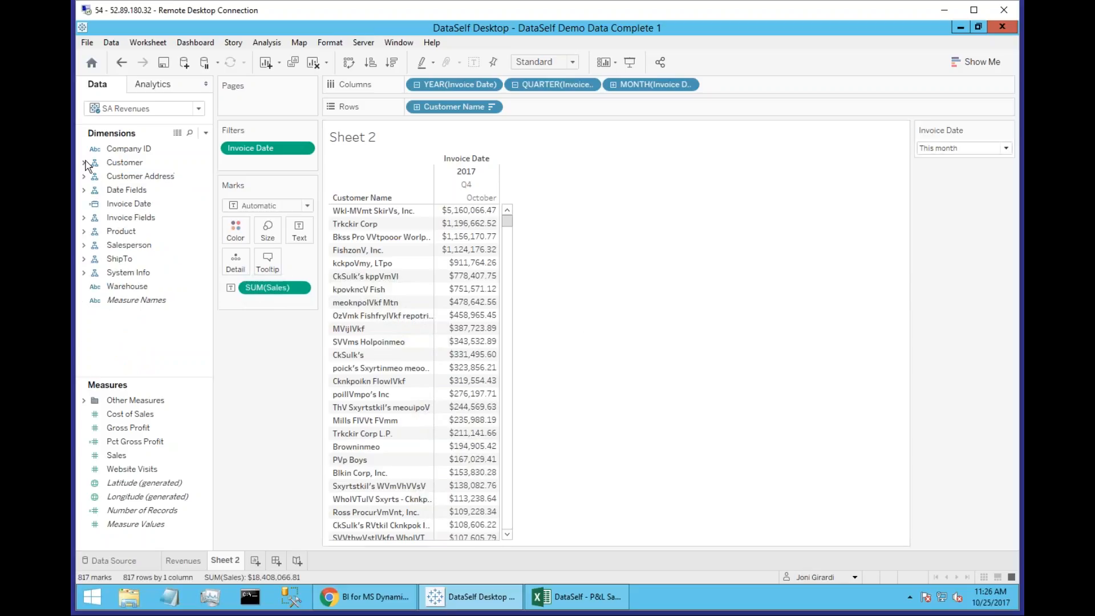
click(84, 231)
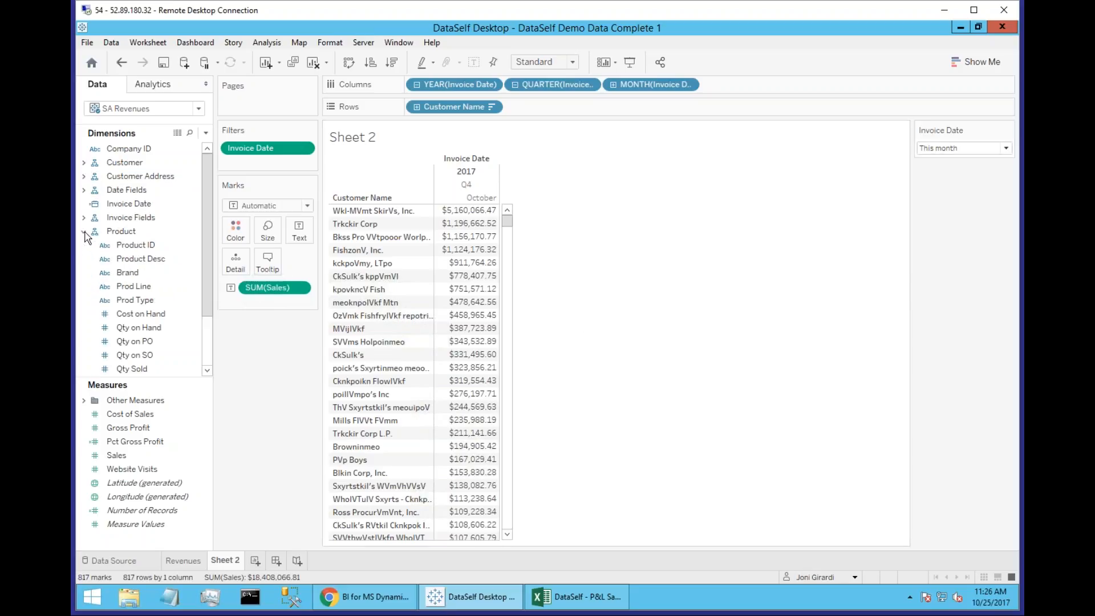
drag(154, 265, 431, 265)
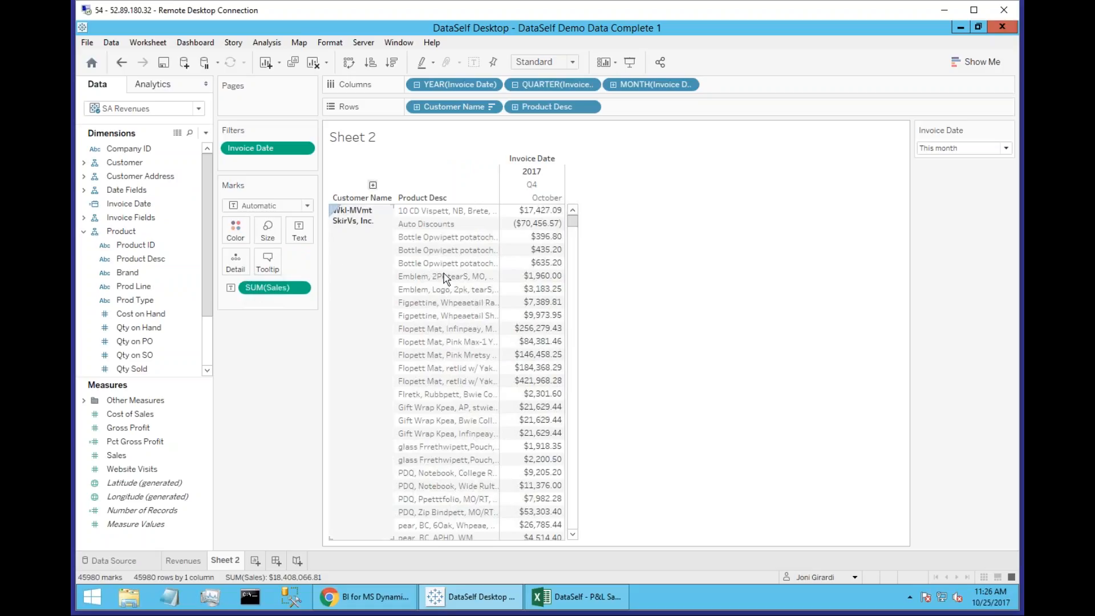
mouse_move(564, 241)
mouse_move(573, 223)
mouse_down()
mouse_move(573, 274)
mouse_move(575, 213)
mouse_up()
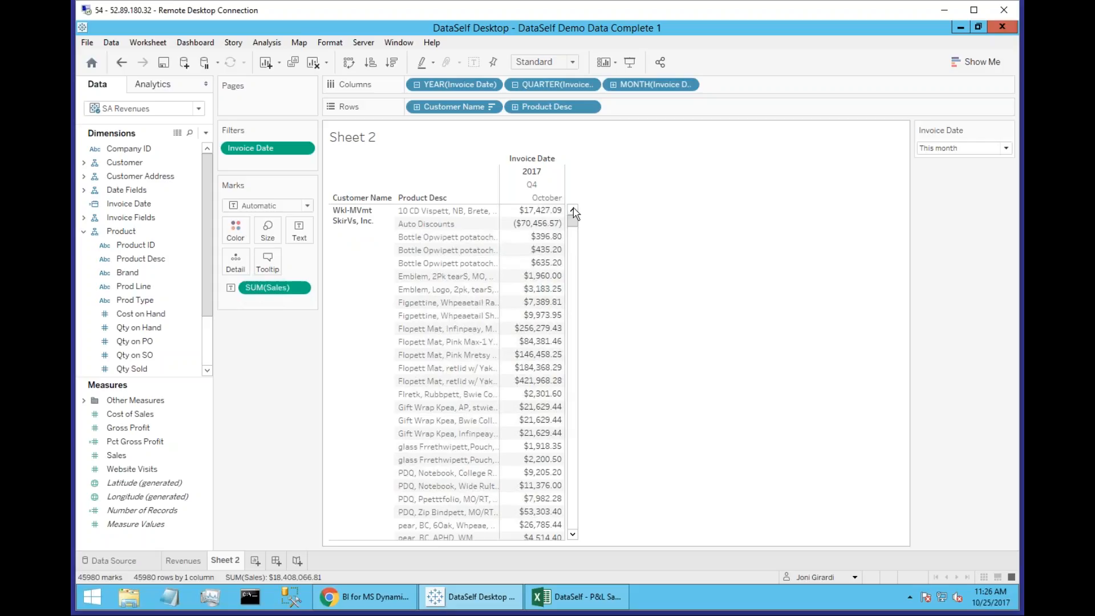
Add Invoice No from the Invoice Fields group to the rows between Customer Name and Product Desc.
click(84, 232)
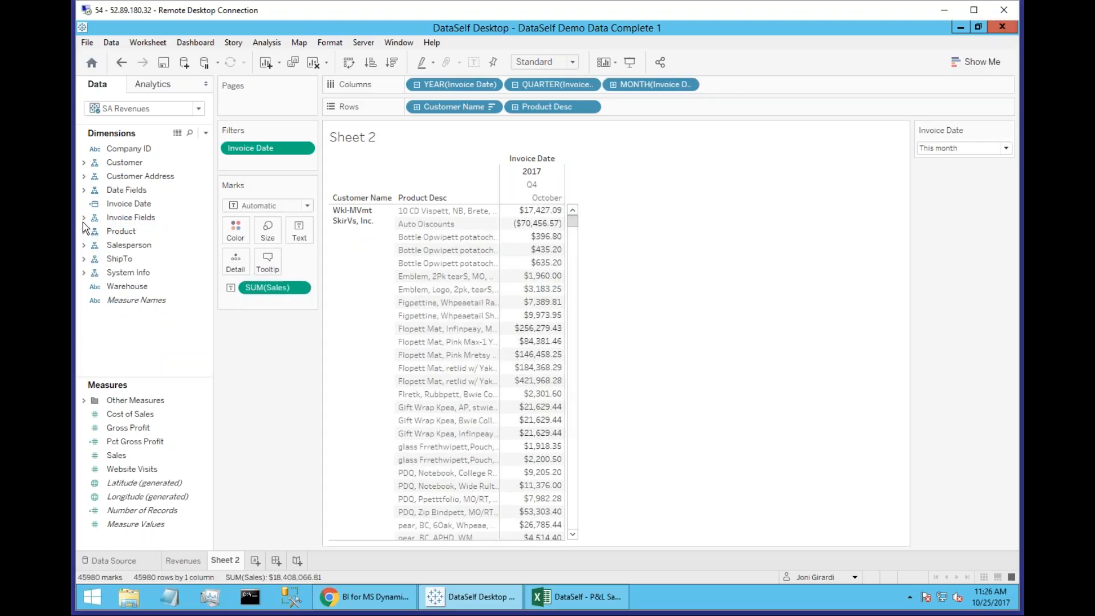
click(84, 218)
click(101, 234)
drag(134, 235, 391, 263)
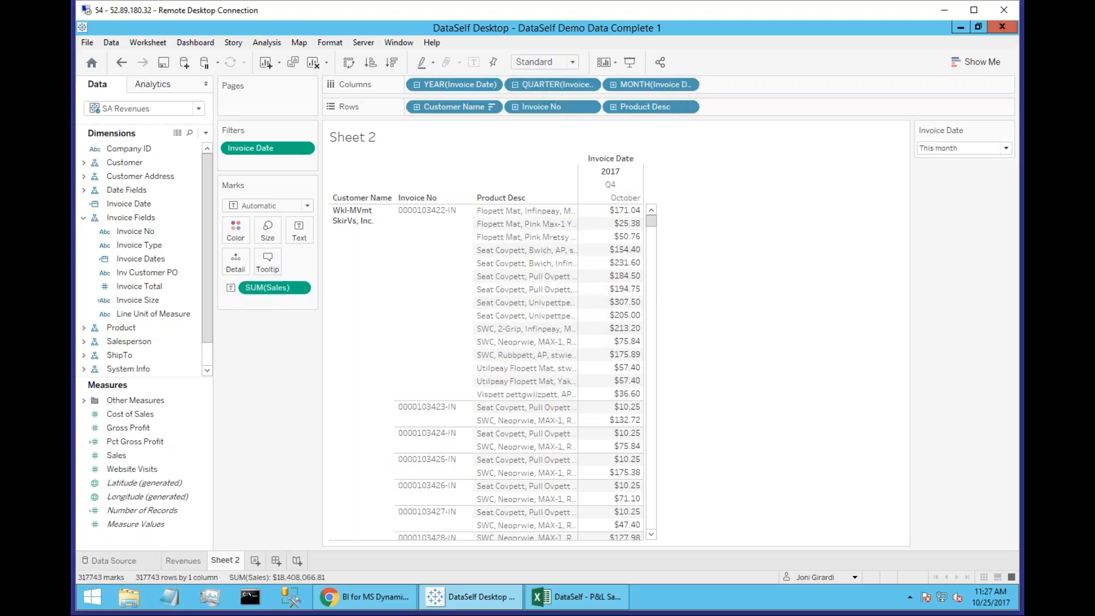
On a new worksheet, plot Sales as a line over Invoice Date by continuous month.
click(255, 563)
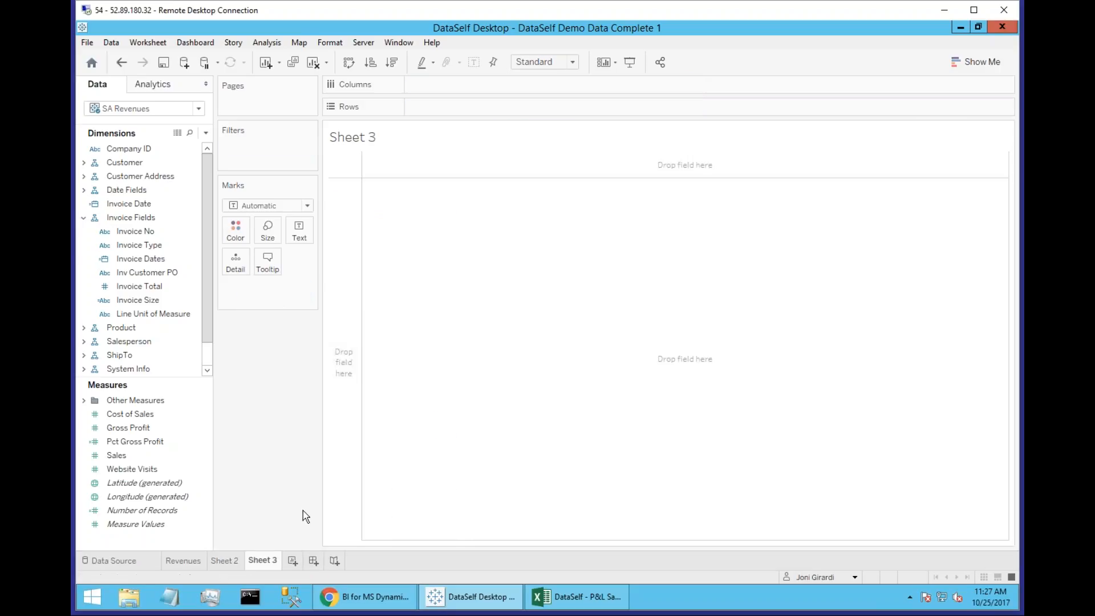
click(83, 218)
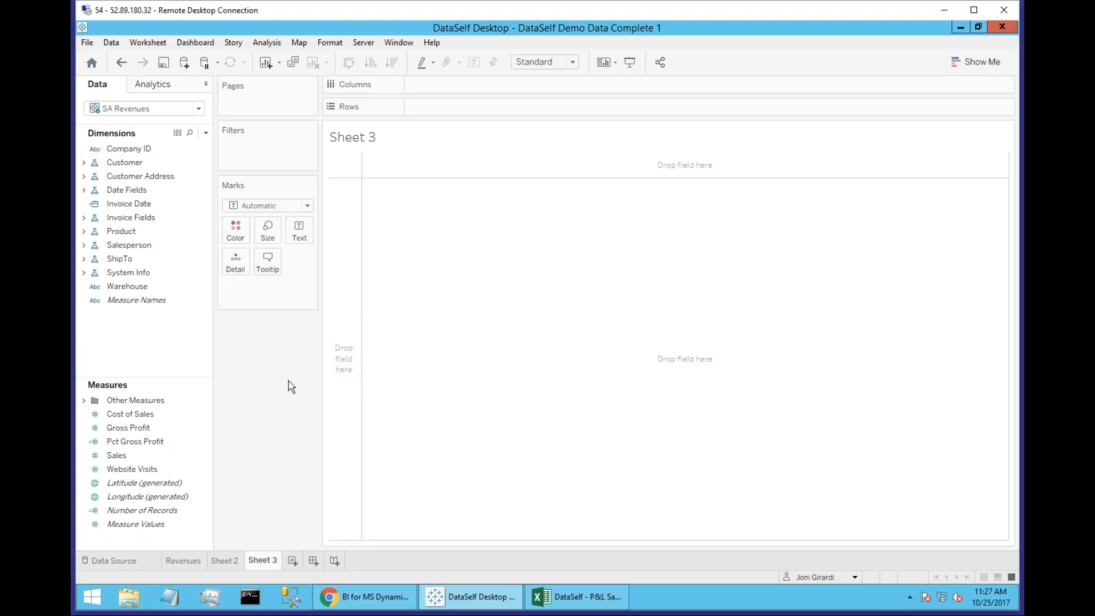
double_click(117, 455)
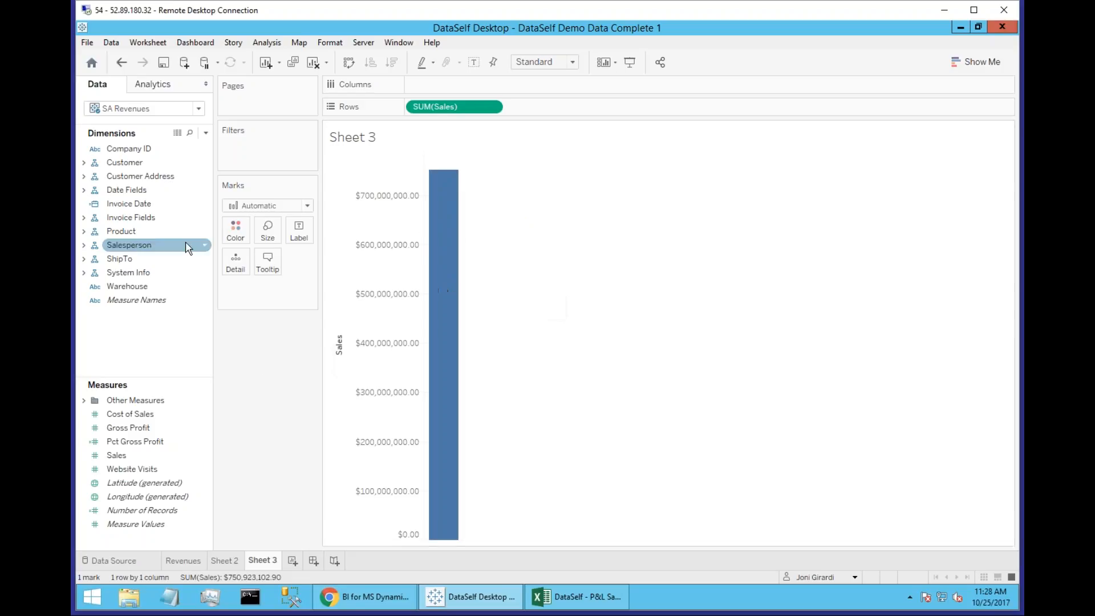
double_click(130, 206)
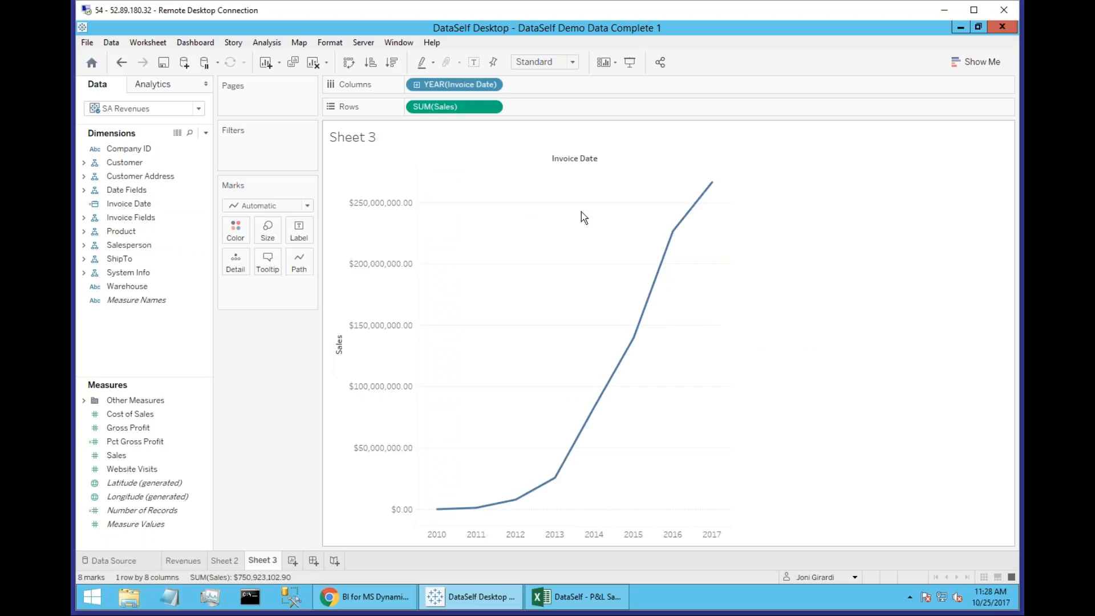
click(491, 86)
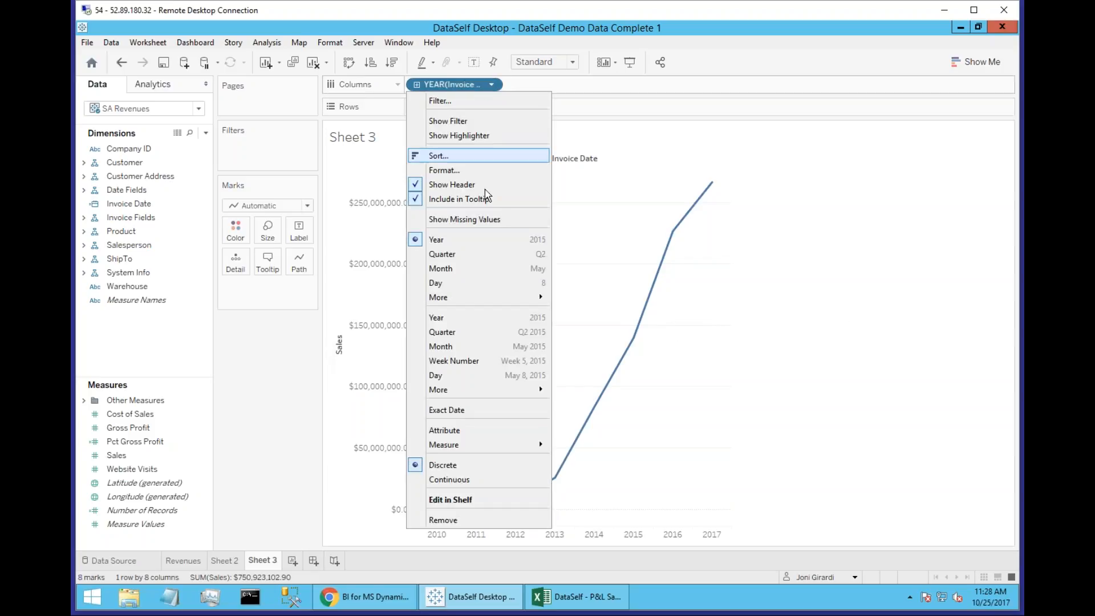
click(489, 349)
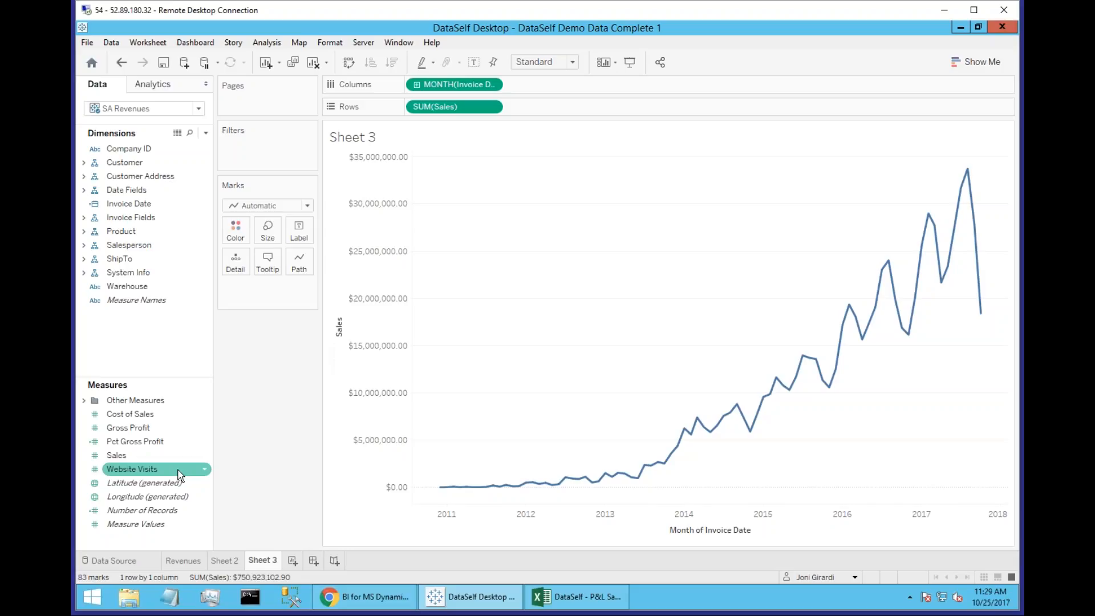
Add Website Visits as bars ahead of Sales in the rows, and combine both measures in one dual-axis chart.
drag(134, 474, 407, 107)
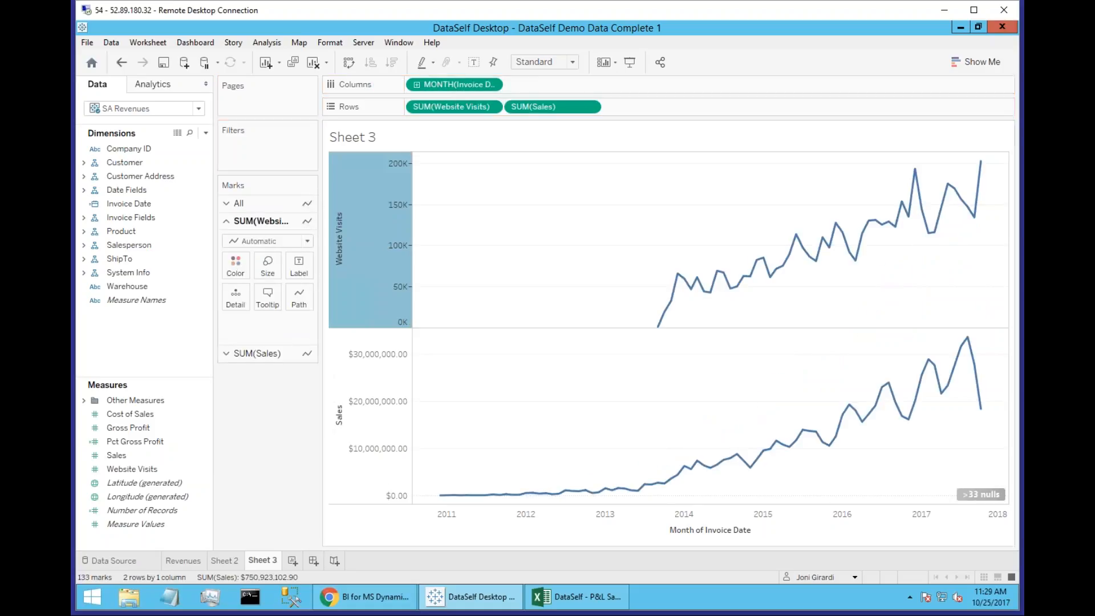
click(308, 243)
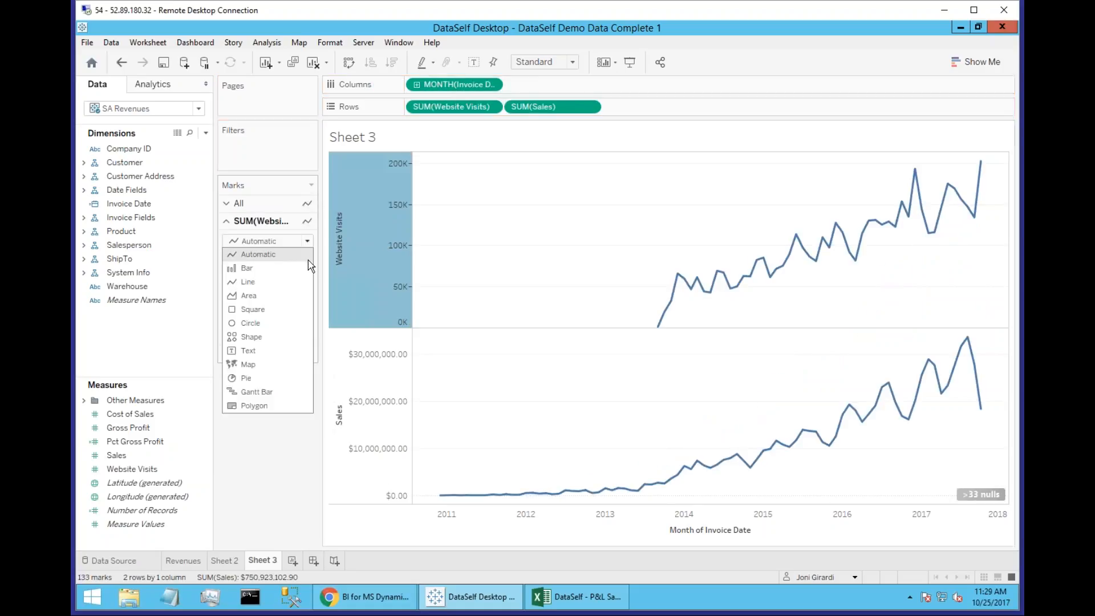
click(303, 267)
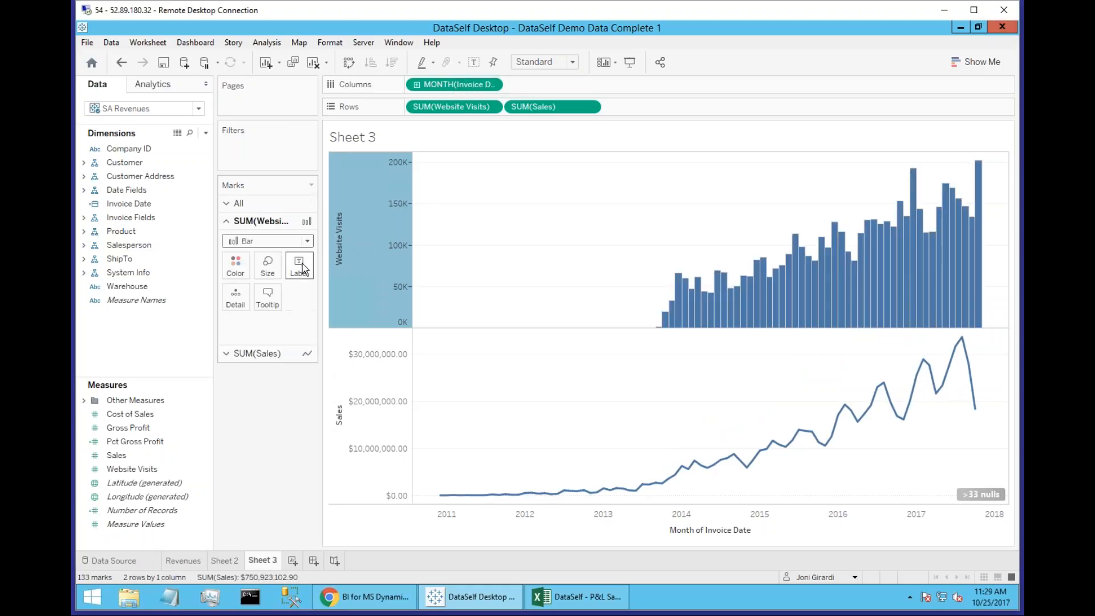
click(591, 109)
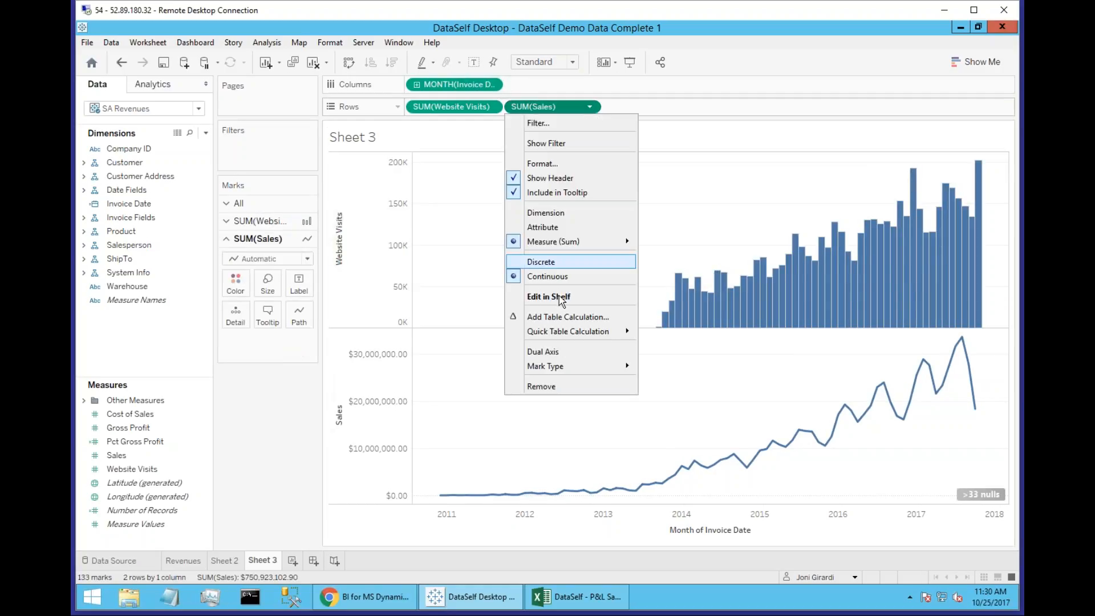
click(558, 354)
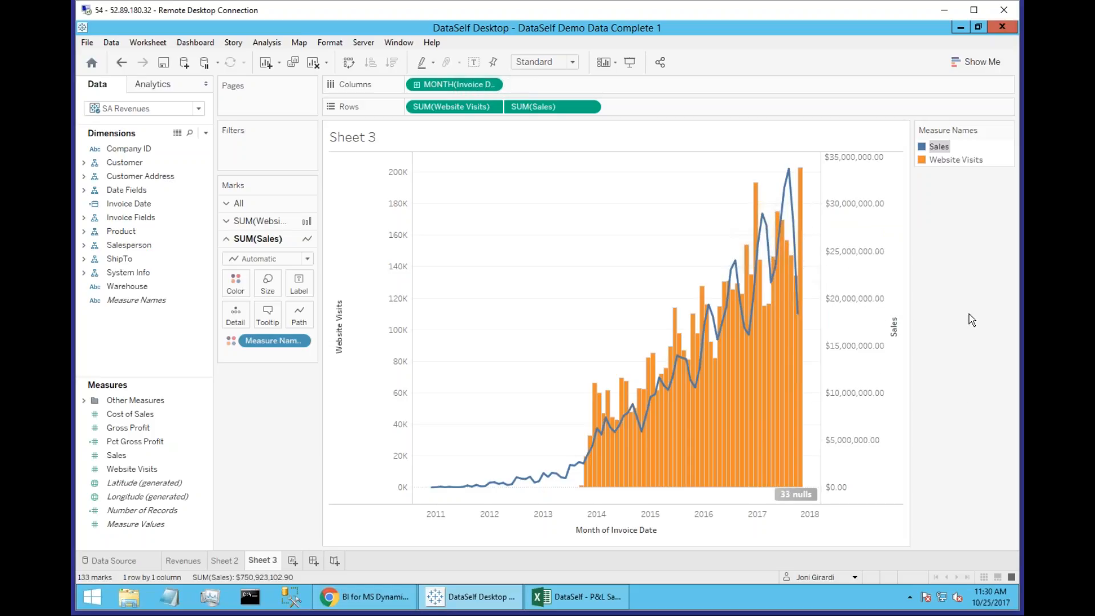
On a new worksheet, create a symbol map from Cst State, Invoice Size and Sales.
click(292, 561)
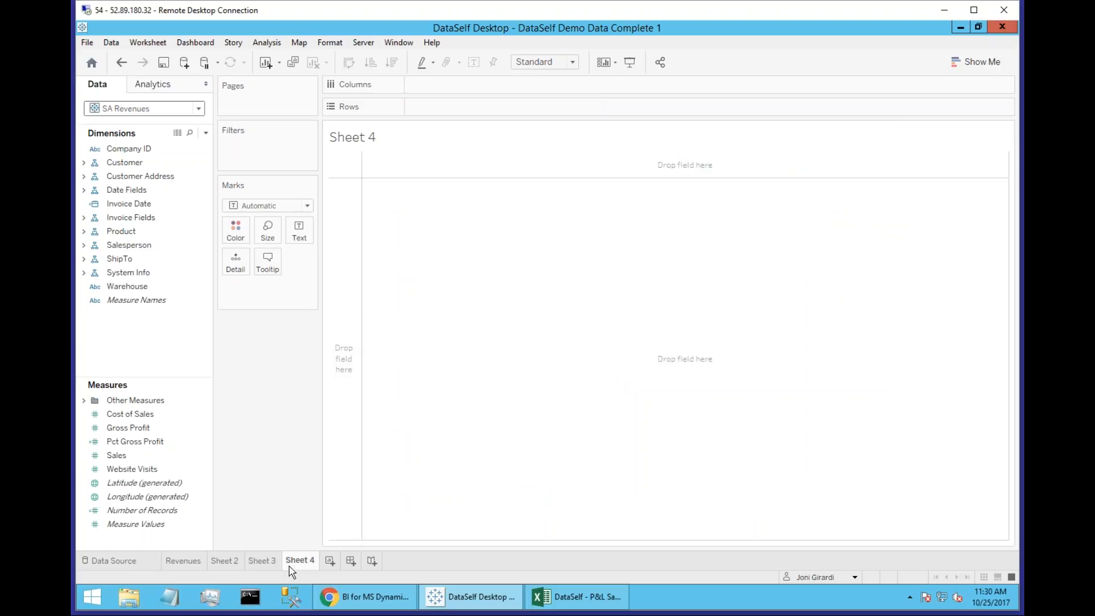
click(85, 177)
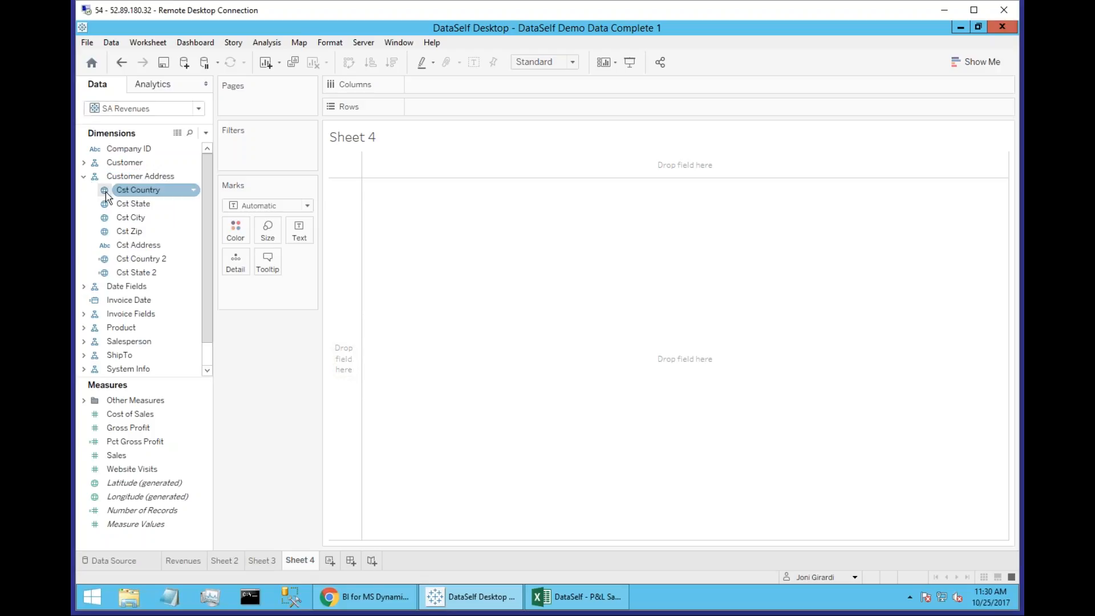
click(133, 206)
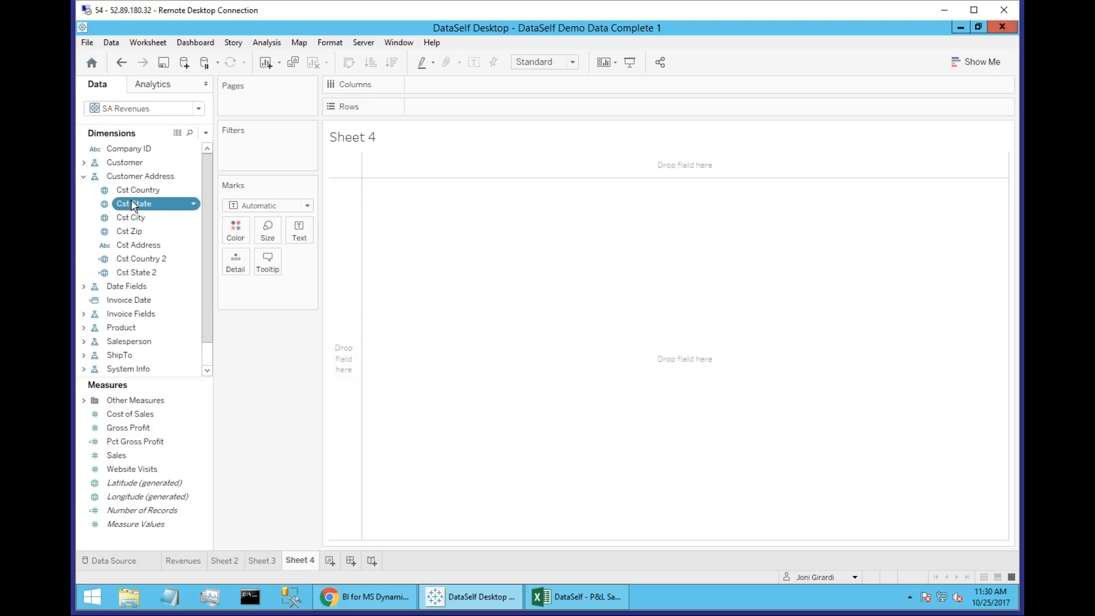
click(85, 315)
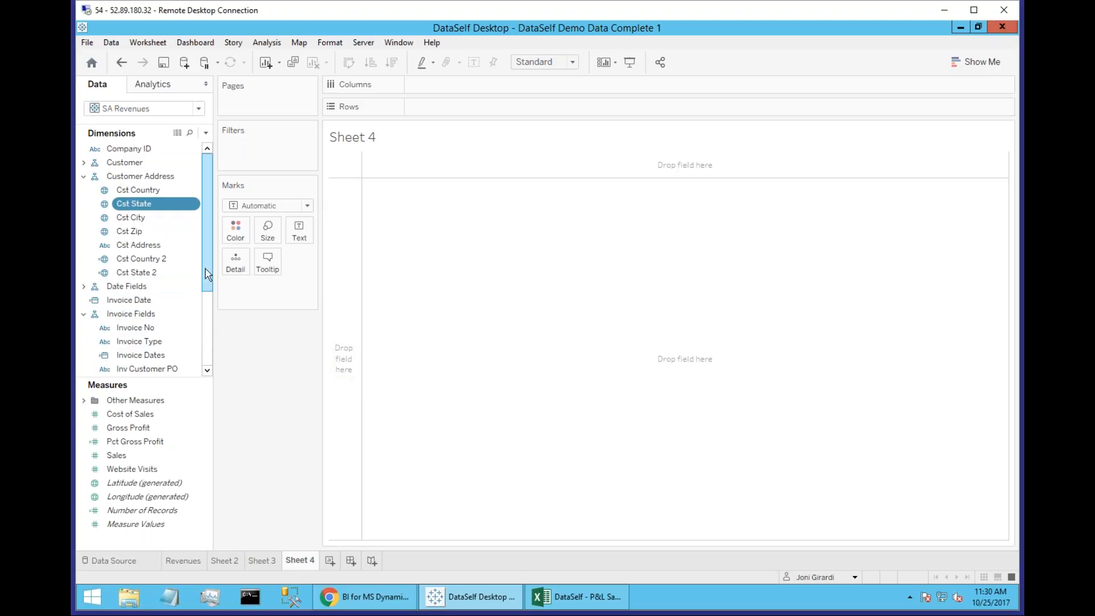
scroll(206, 274, down, 2)
ctrl+click(153, 342)
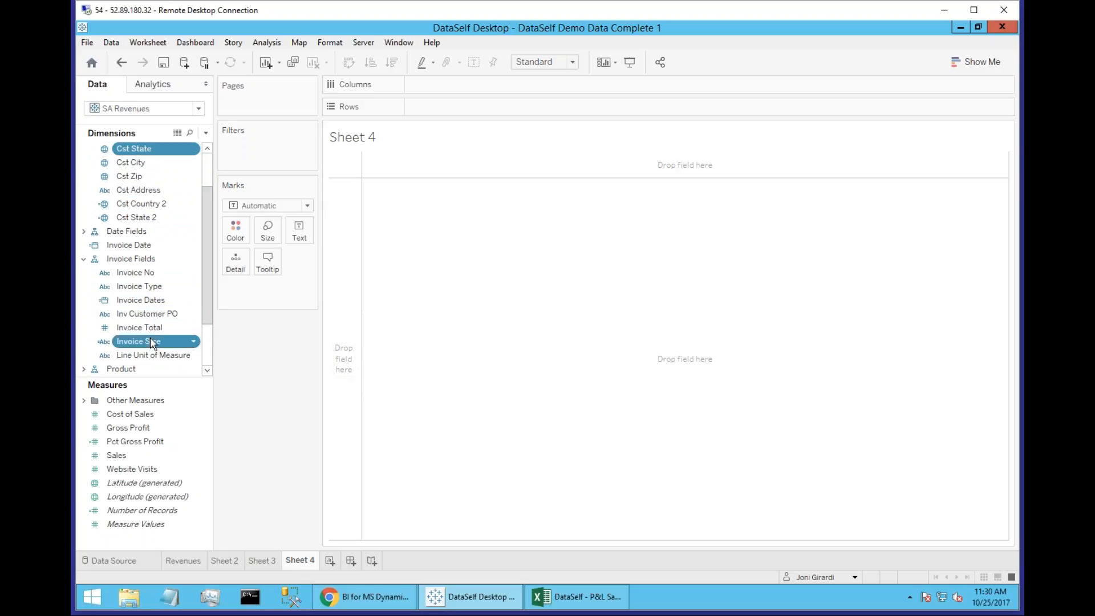
ctrl+click(131, 455)
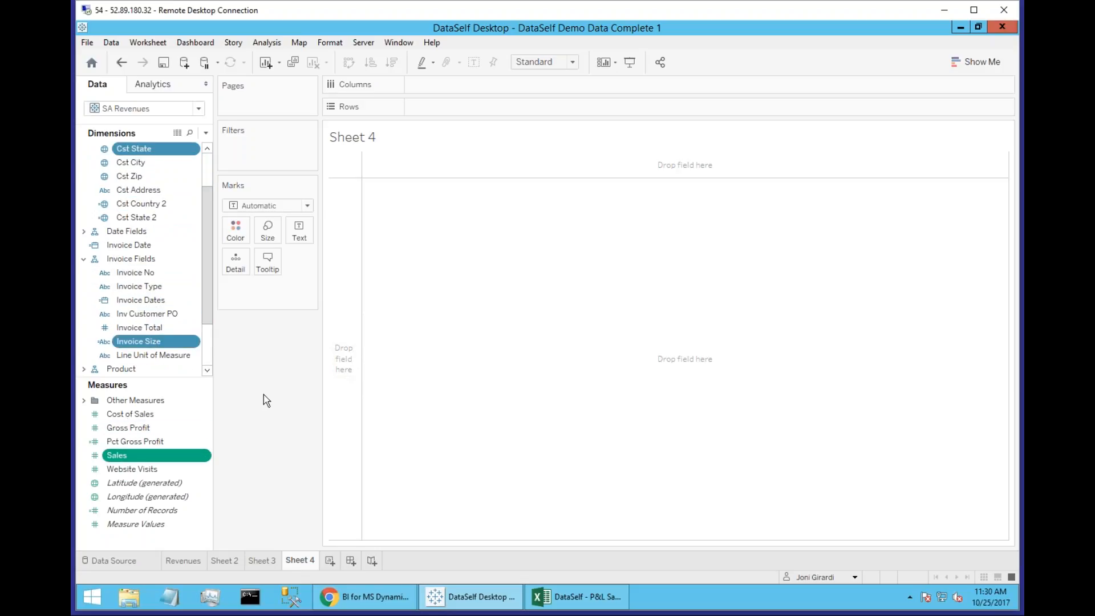
click(974, 61)
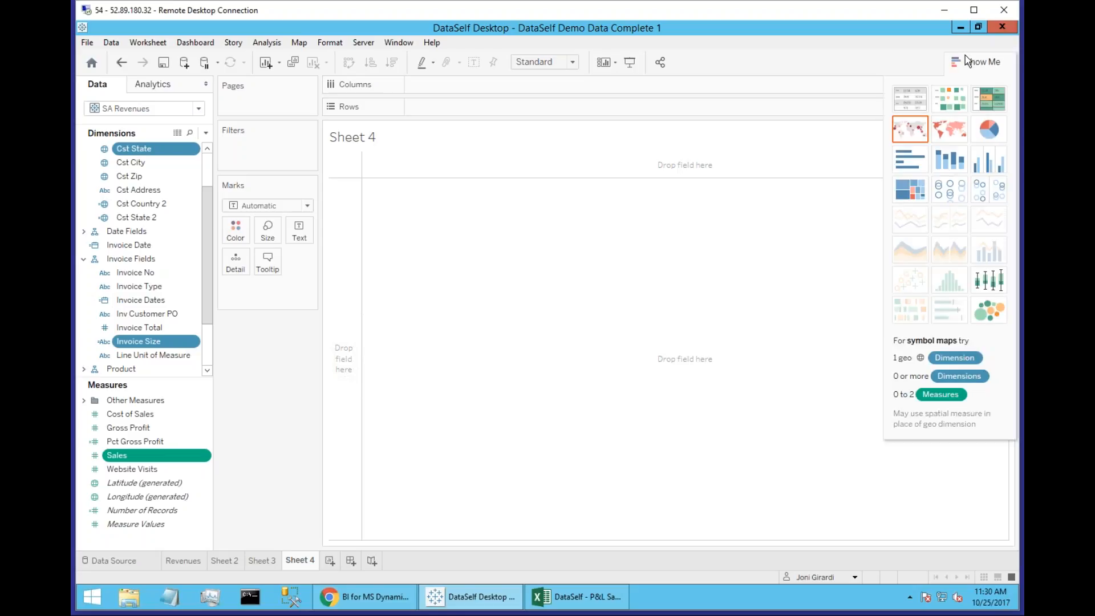
click(911, 129)
Enlarge the pie marks on the sales map.
scroll(802, 290, up, 3)
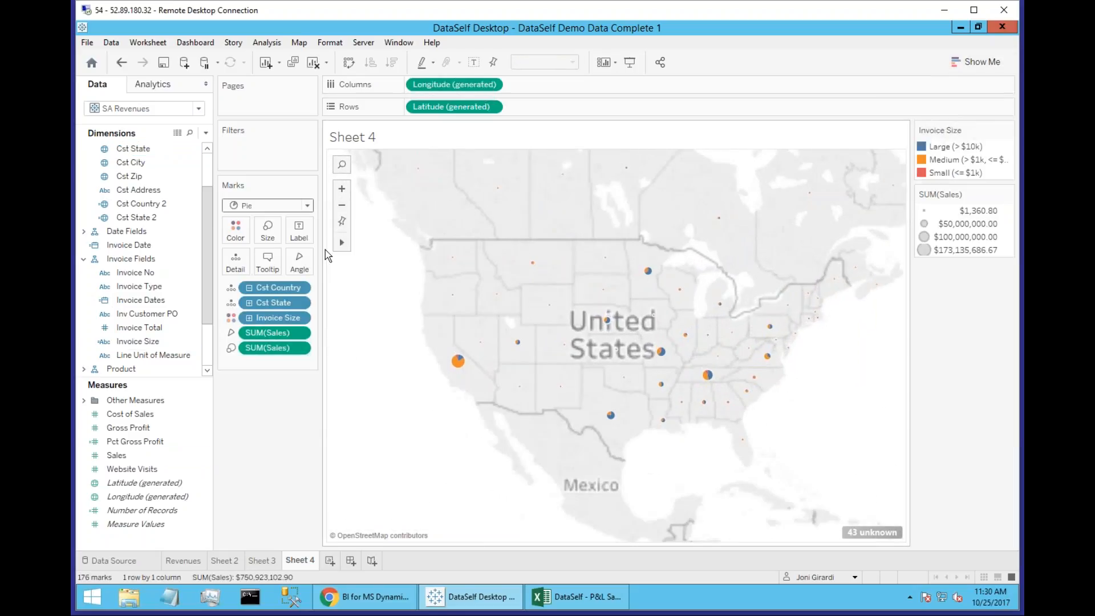
click(268, 231)
drag(322, 258, 357, 257)
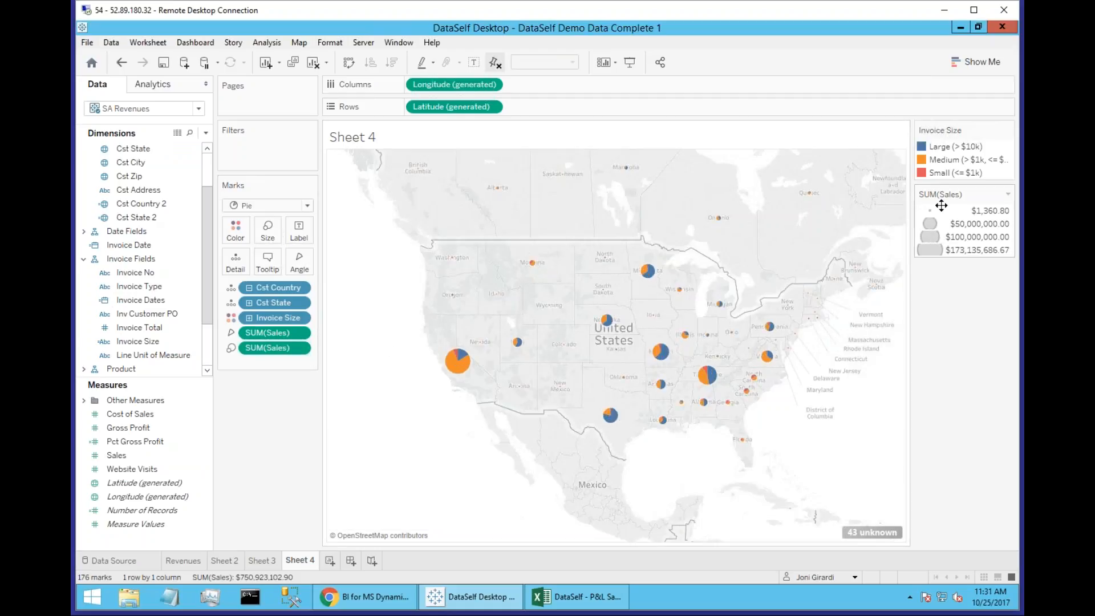
Highlight the Large, Medium and Small invoice sizes on the map one at a time, and clear the highlight.
click(922, 147)
click(924, 161)
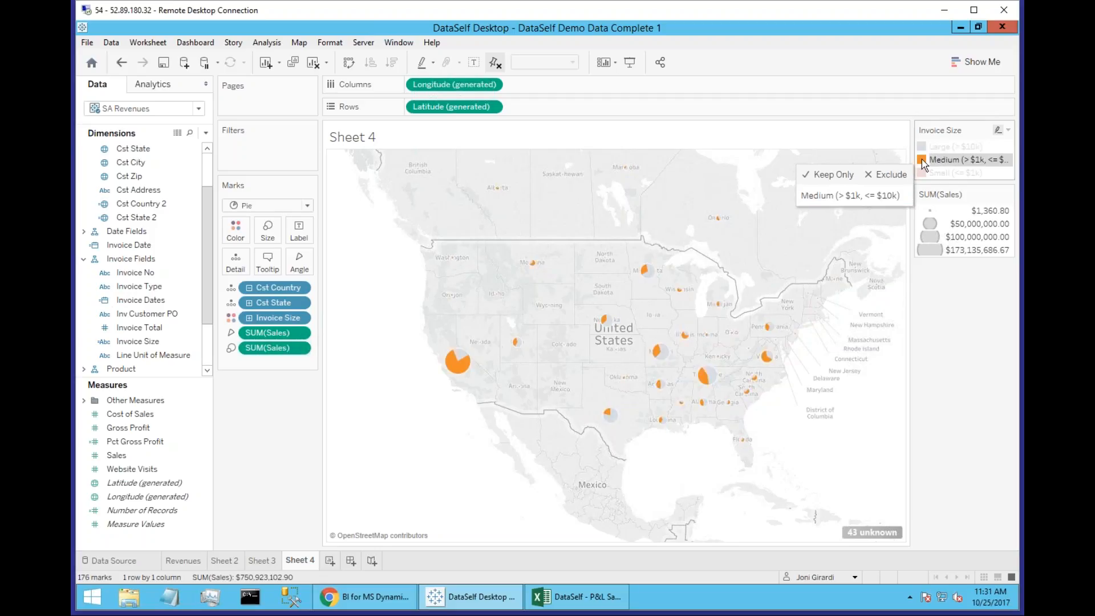
click(926, 174)
click(926, 174)
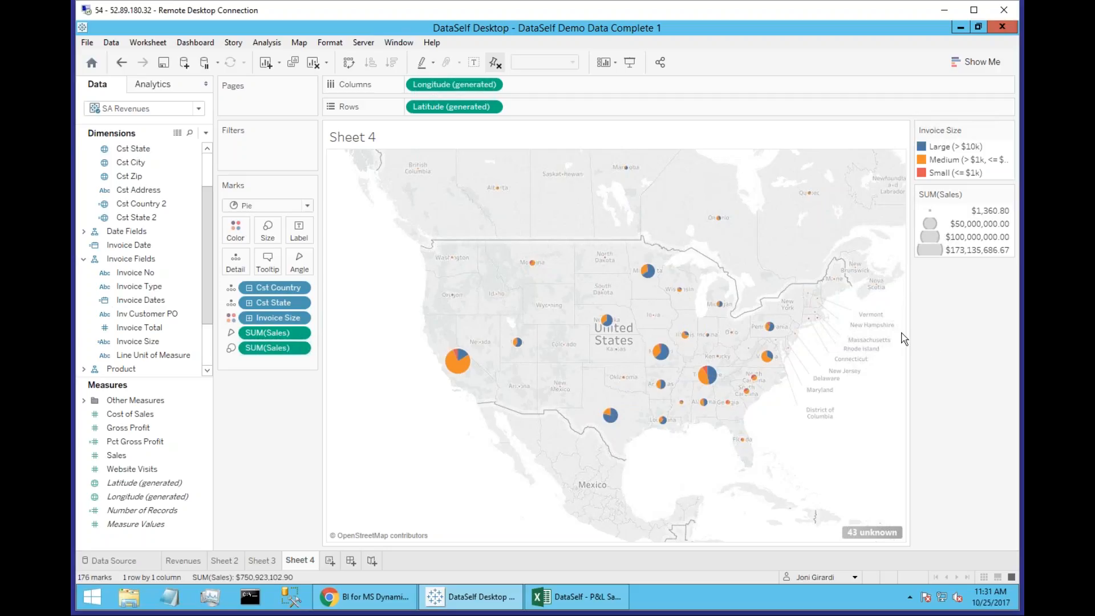
Create a new dashboard and set its size to Automatic.
click(352, 560)
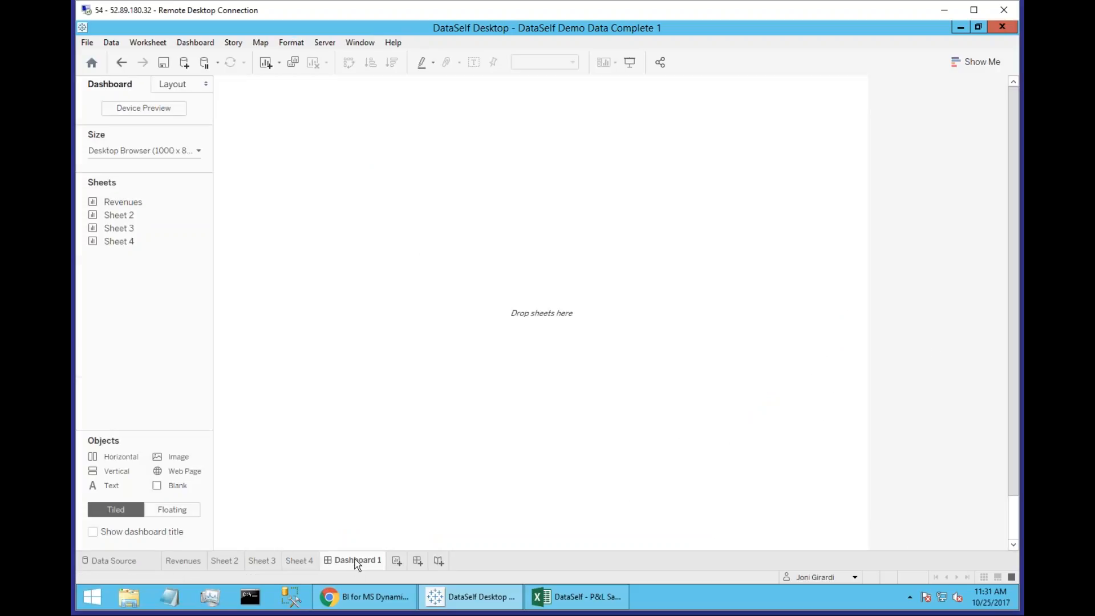
click(198, 151)
click(194, 174)
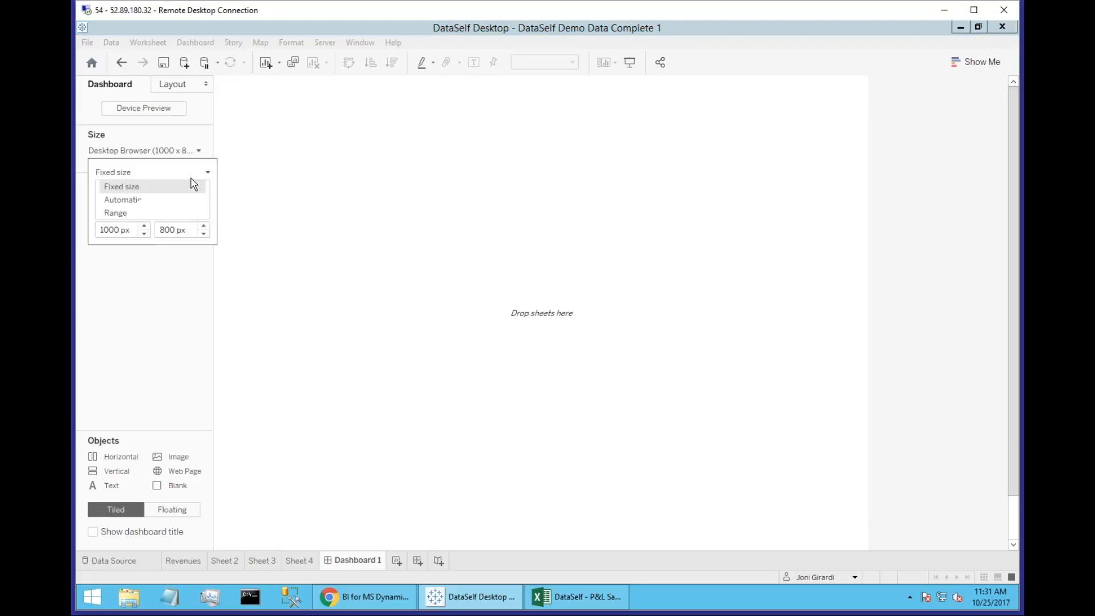
click(191, 201)
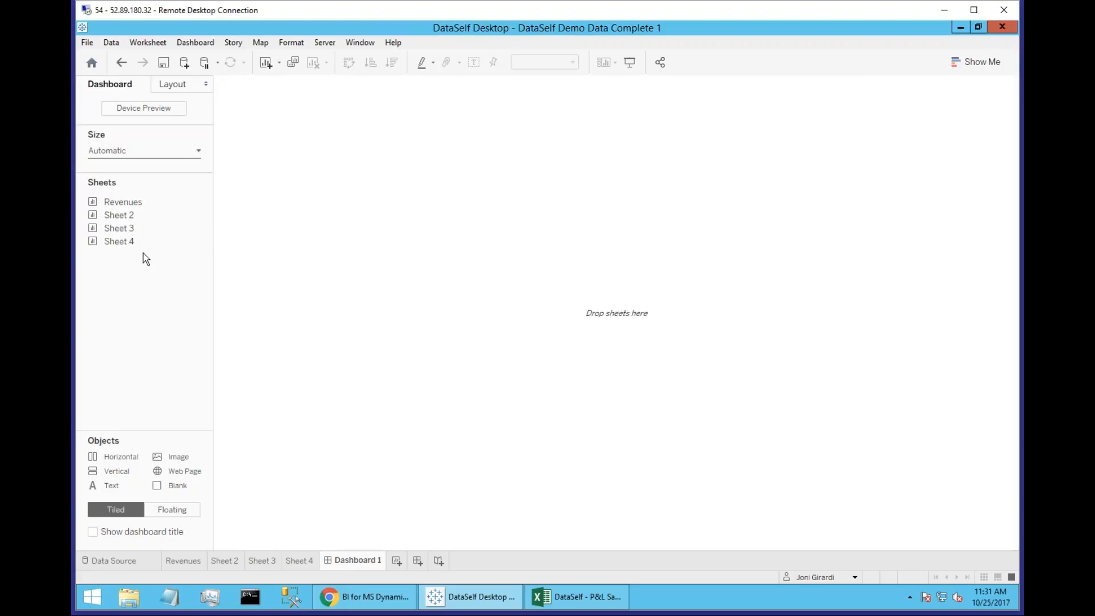
Lay out the dashboard with the Sheet 4 map, Sheet 3 below it and Sheet 2 beside the map.
mouse_move(137, 246)
drag(134, 245, 478, 212)
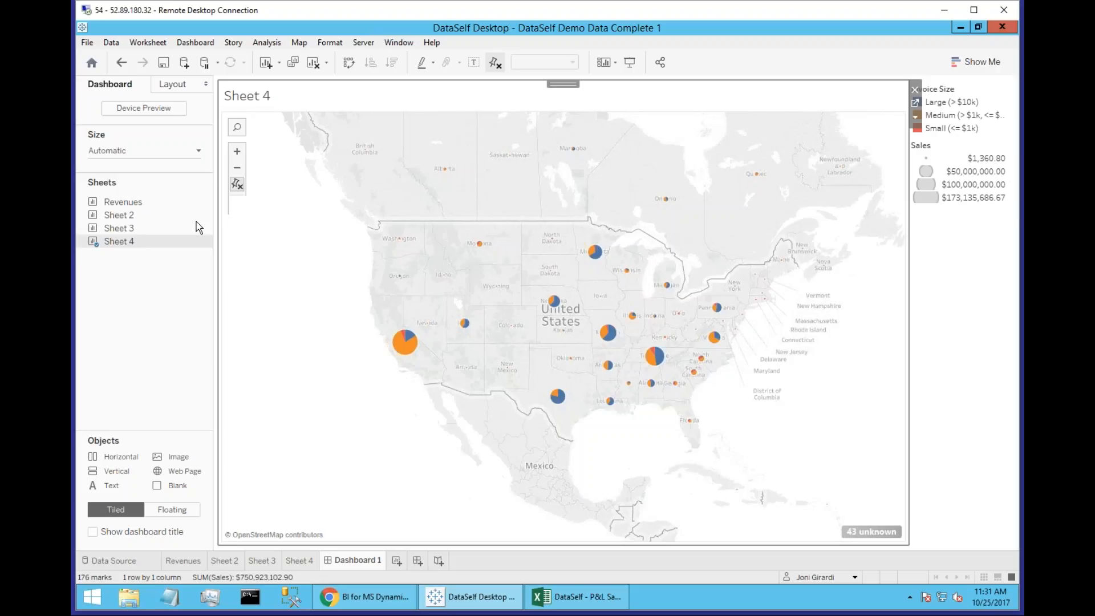
mouse_move(173, 230)
drag(173, 229, 562, 399)
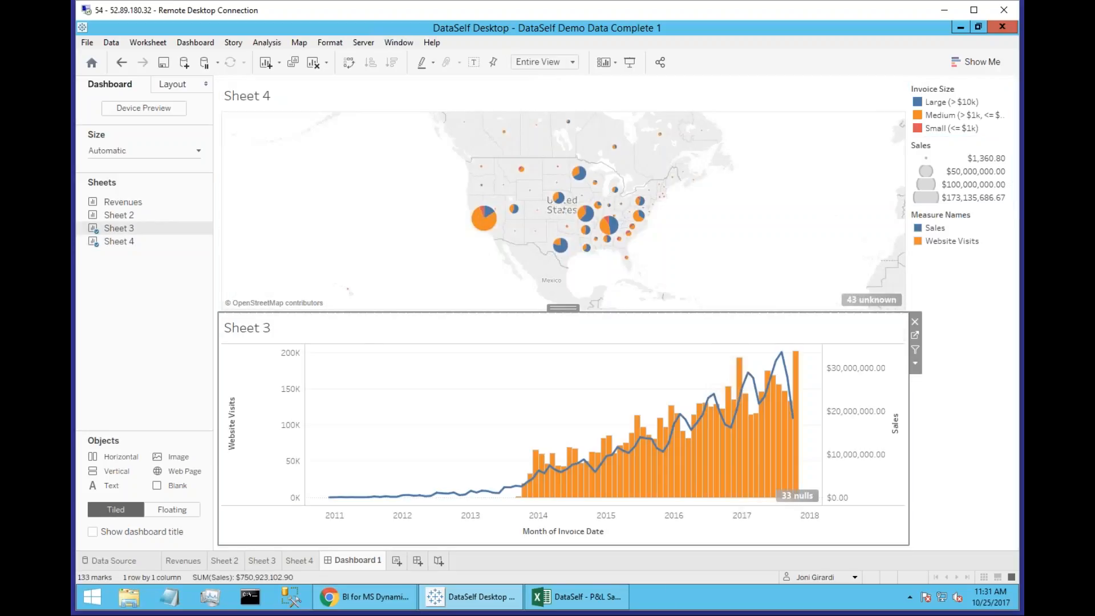
mouse_move(134, 220)
drag(135, 221, 854, 164)
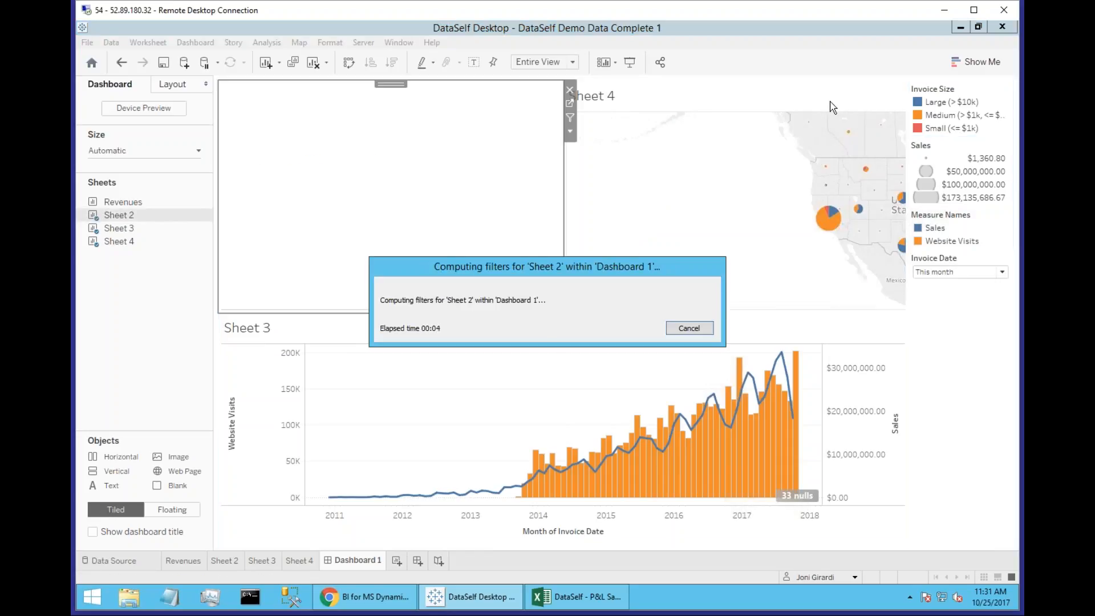
Use the Sheet 4 map as a filter for the dashboard, and select the West Coast states on it.
click(917, 120)
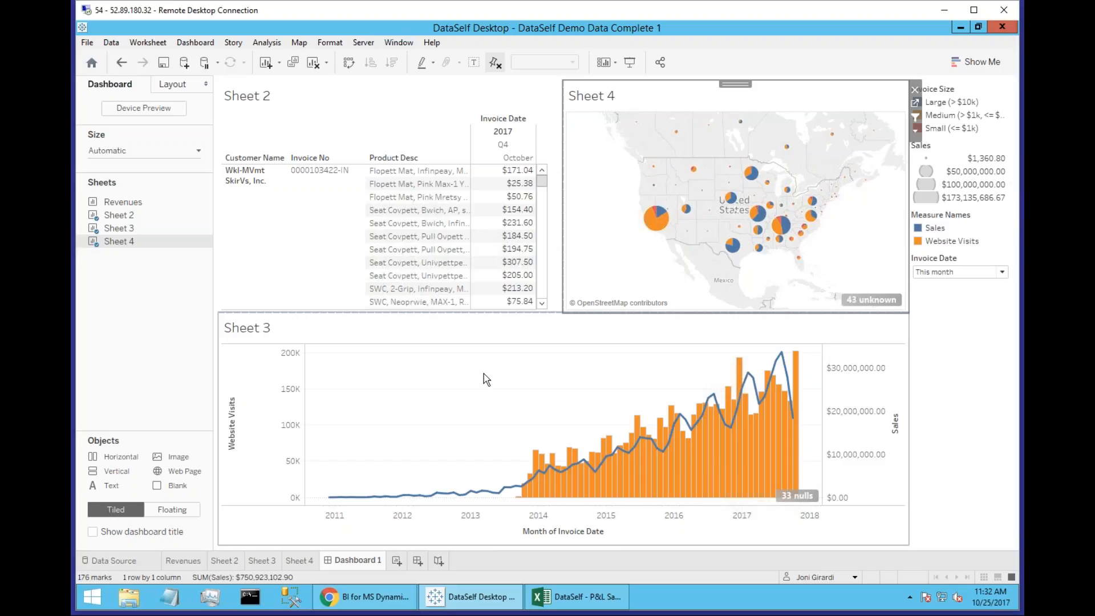
mouse_move(593, 245)
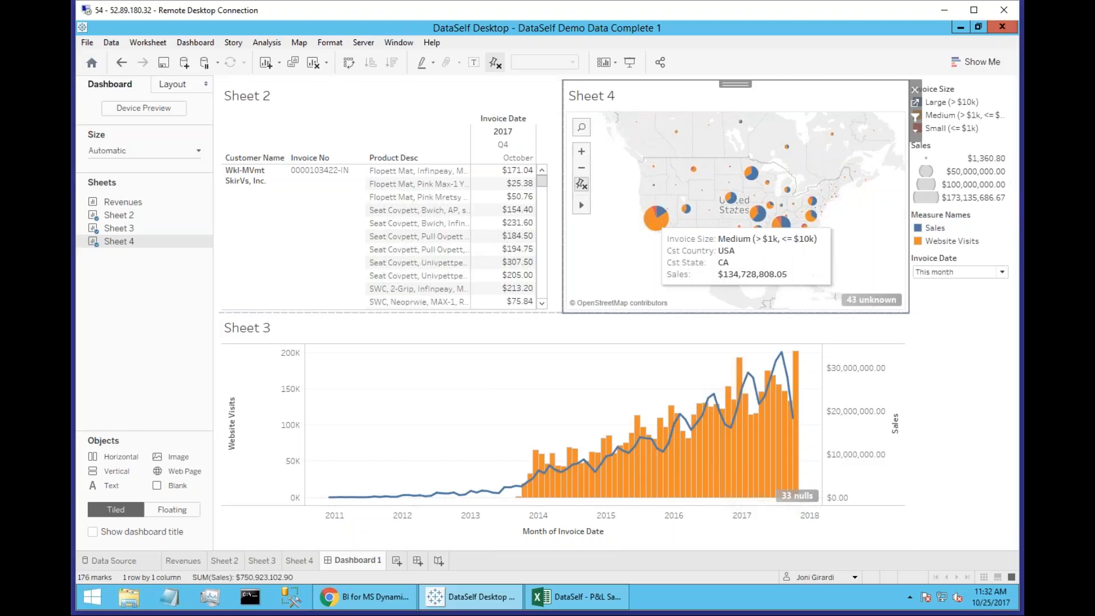
mouse_move(625, 247)
mouse_down()
mouse_move(650, 151)
mouse_move(676, 171)
mouse_move(678, 239)
mouse_move(661, 262)
mouse_move(631, 250)
mouse_up()
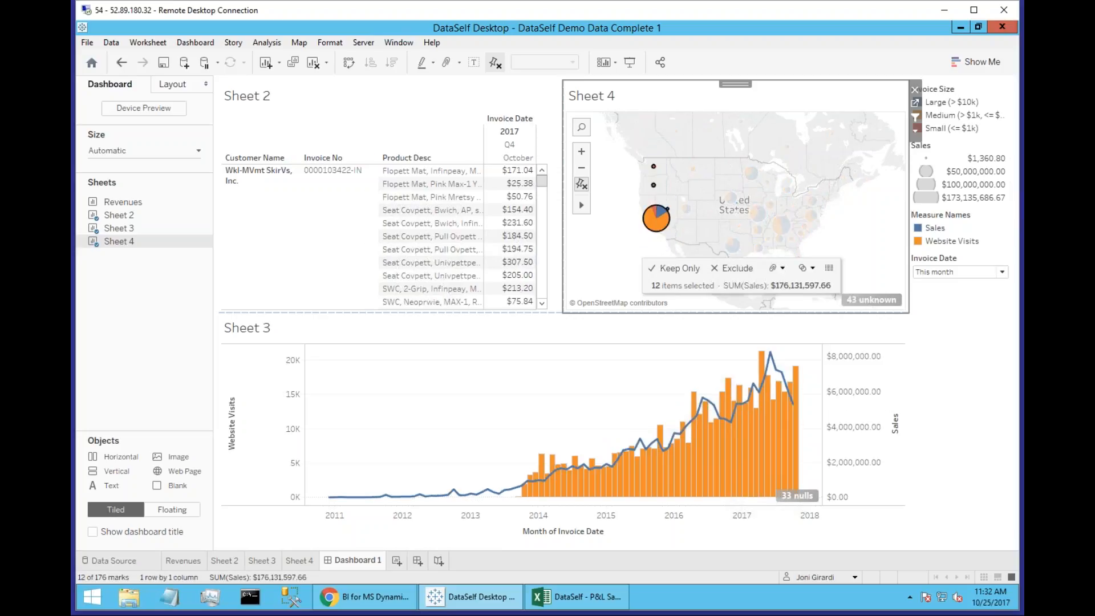
Filter the dashboard by selecting the eastern, east-central, south-central and southeastern states on the Sheet 4 map one group at a time.
mouse_move(835, 228)
mouse_down()
mouse_move(762, 255)
mouse_move(789, 266)
mouse_up()
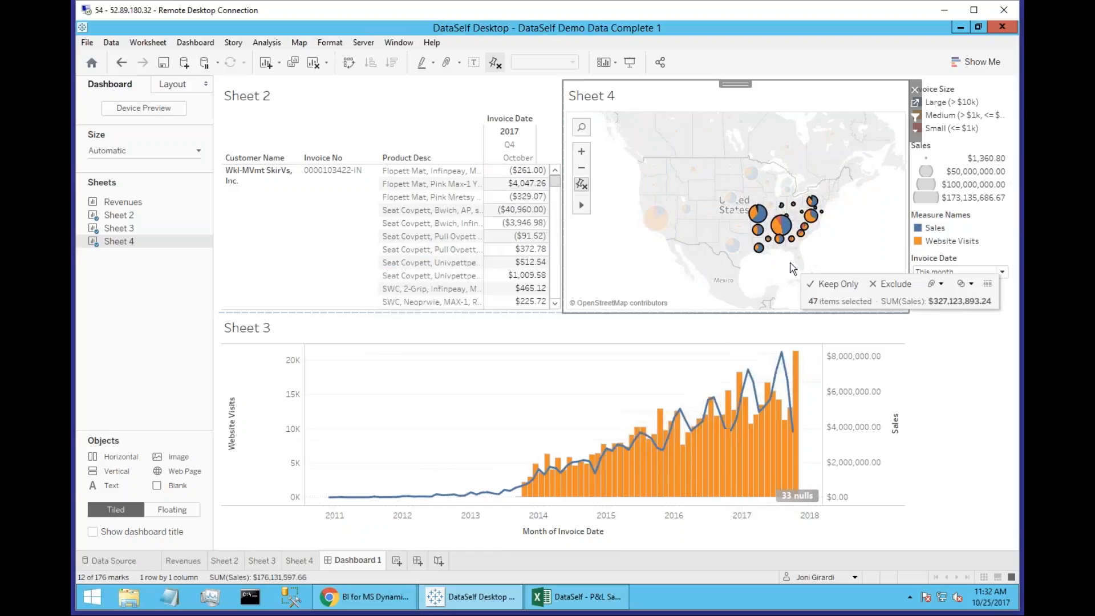
mouse_move(785, 194)
mouse_down()
mouse_move(749, 215)
mouse_move(793, 234)
mouse_move(790, 195)
mouse_up()
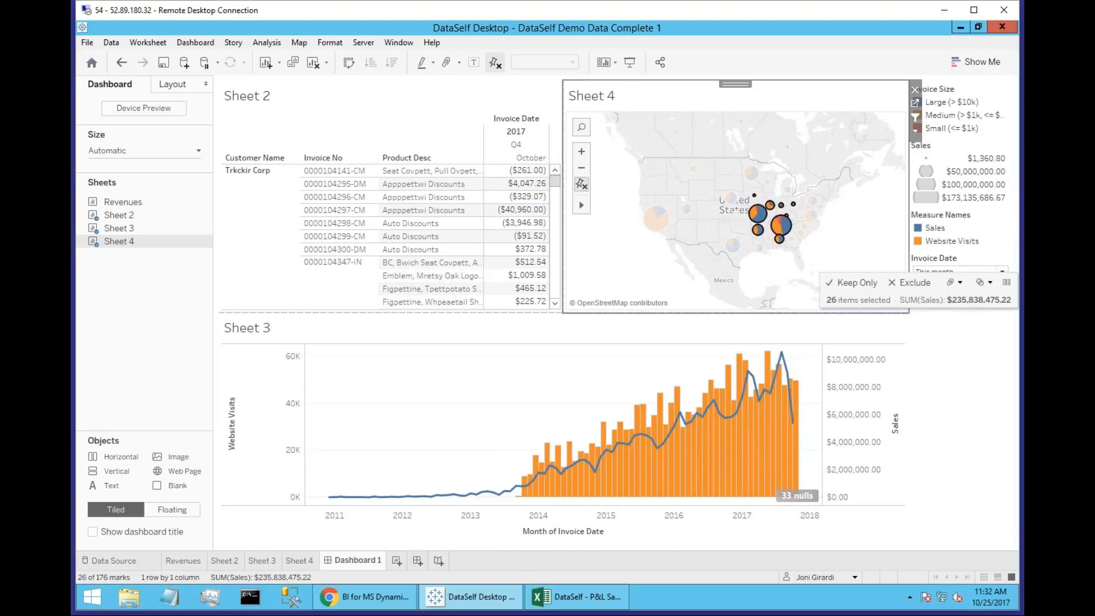
mouse_move(709, 266)
mouse_down()
mouse_move(716, 229)
mouse_move(774, 260)
mouse_move(765, 269)
mouse_move(769, 257)
mouse_up()
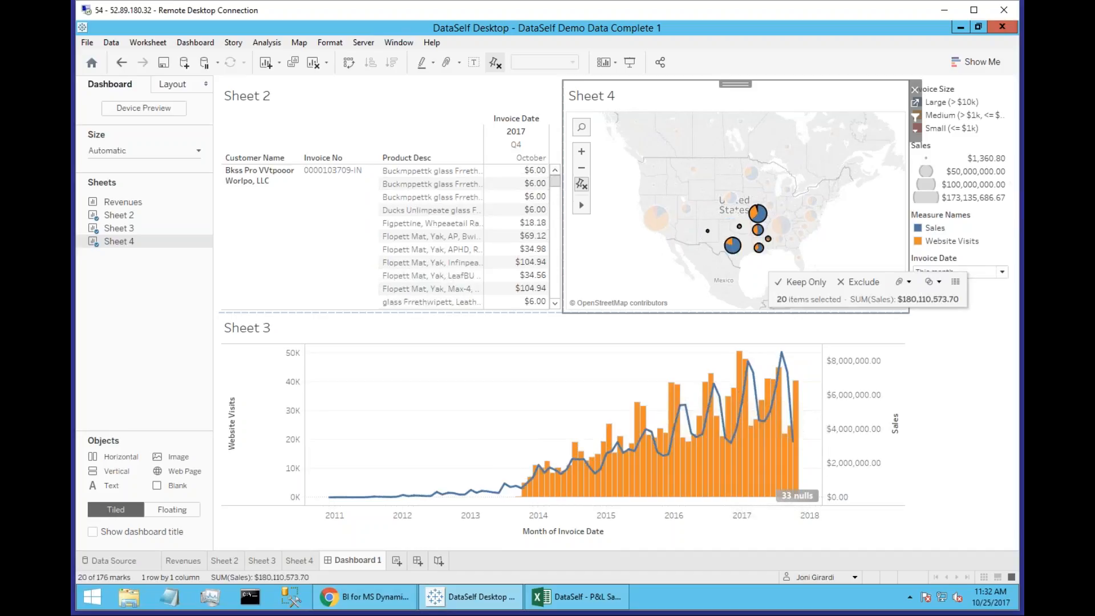
mouse_move(779, 253)
mouse_down()
mouse_move(827, 246)
mouse_move(826, 234)
mouse_move(777, 231)
mouse_up()
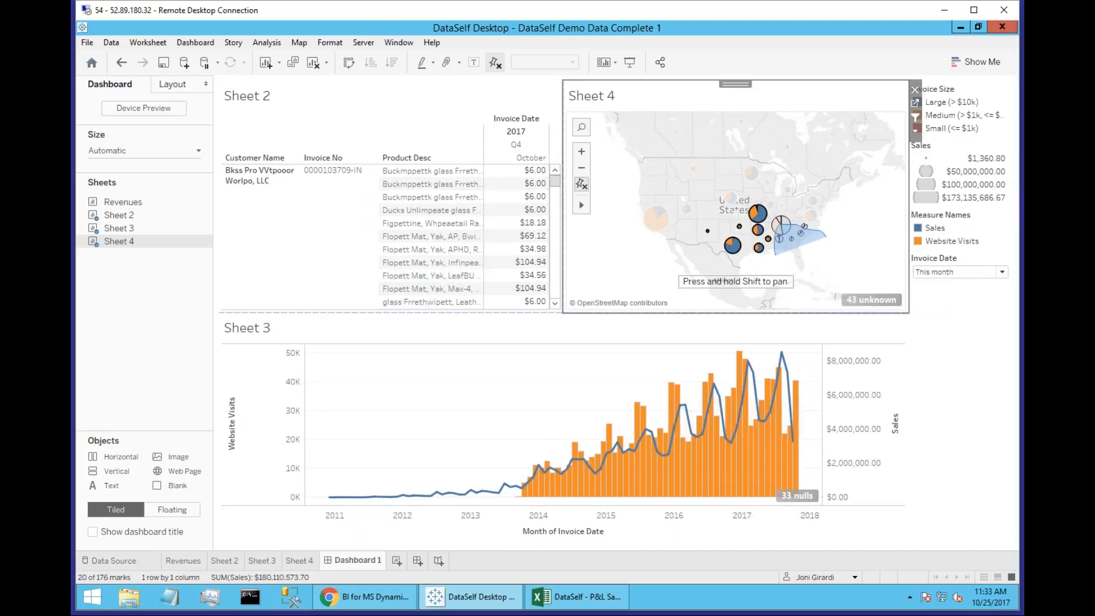
drag(777, 231, 778, 251)
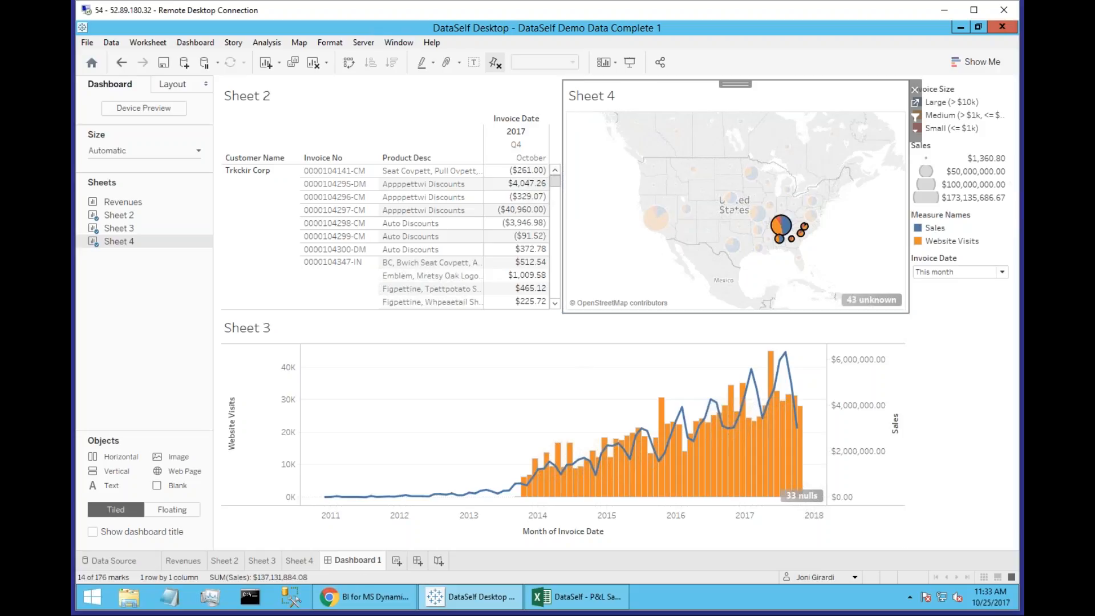
Switch to Chrome, sign in to DataSelf Analytics with the prefilled credentials, and show the CFO Dashboard in full screen.
click(343, 597)
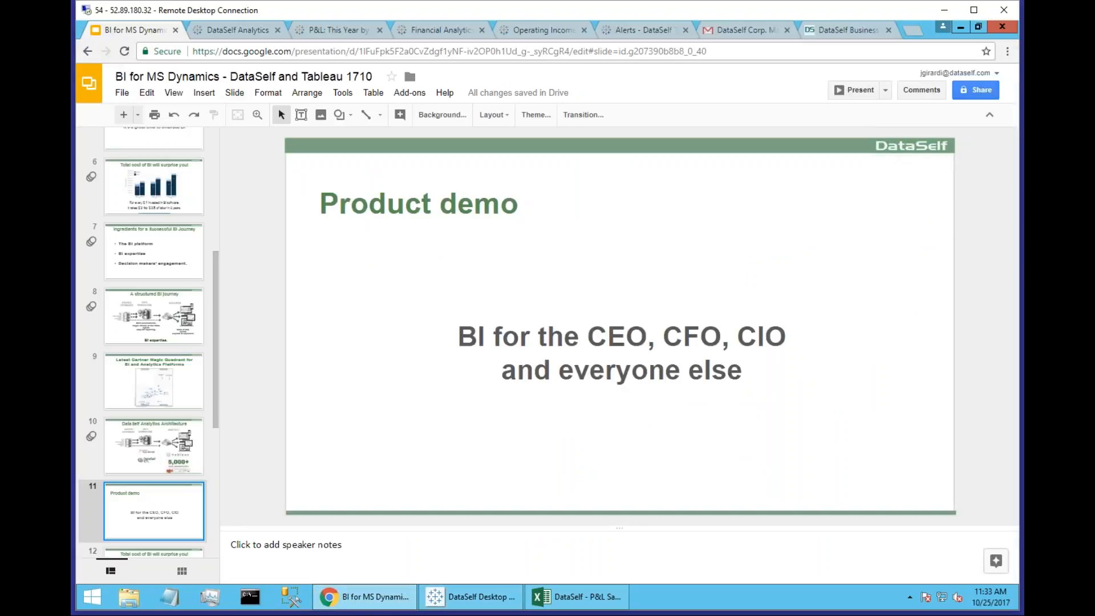
click(242, 36)
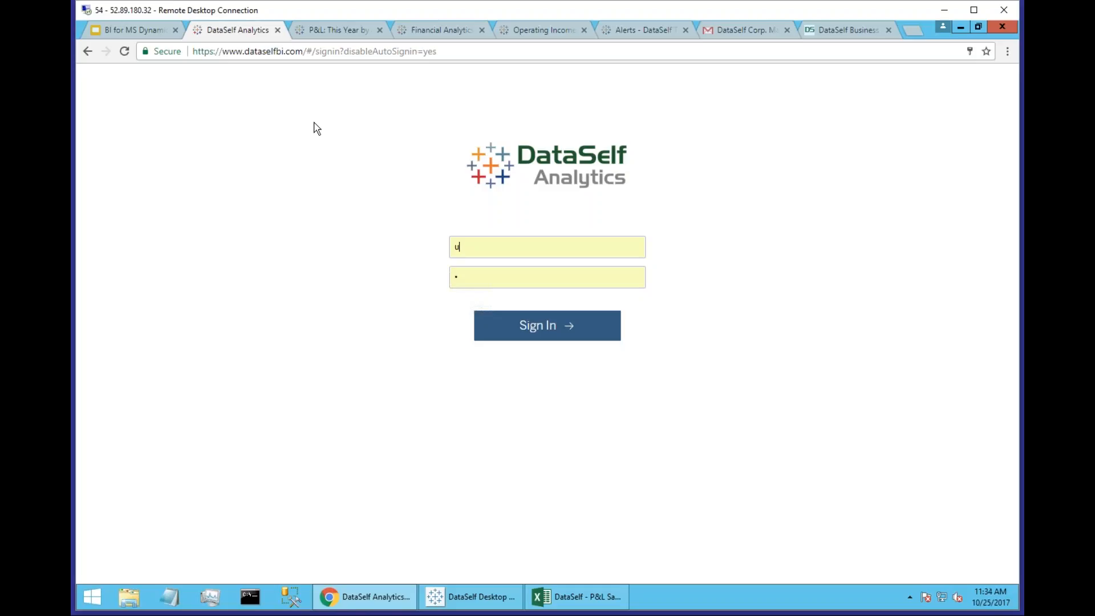
key(Return)
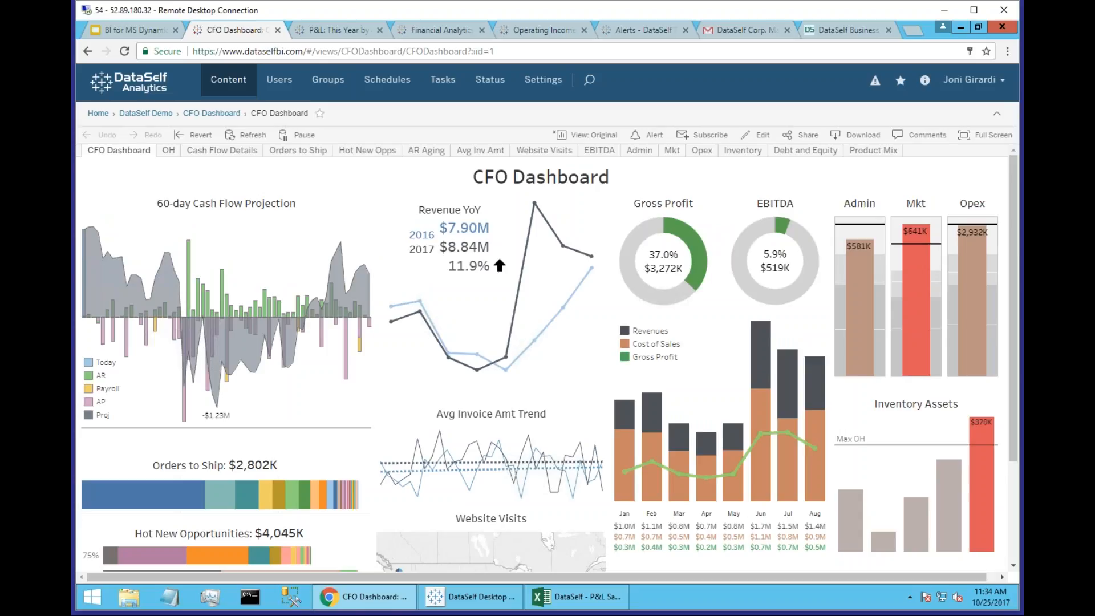
click(980, 136)
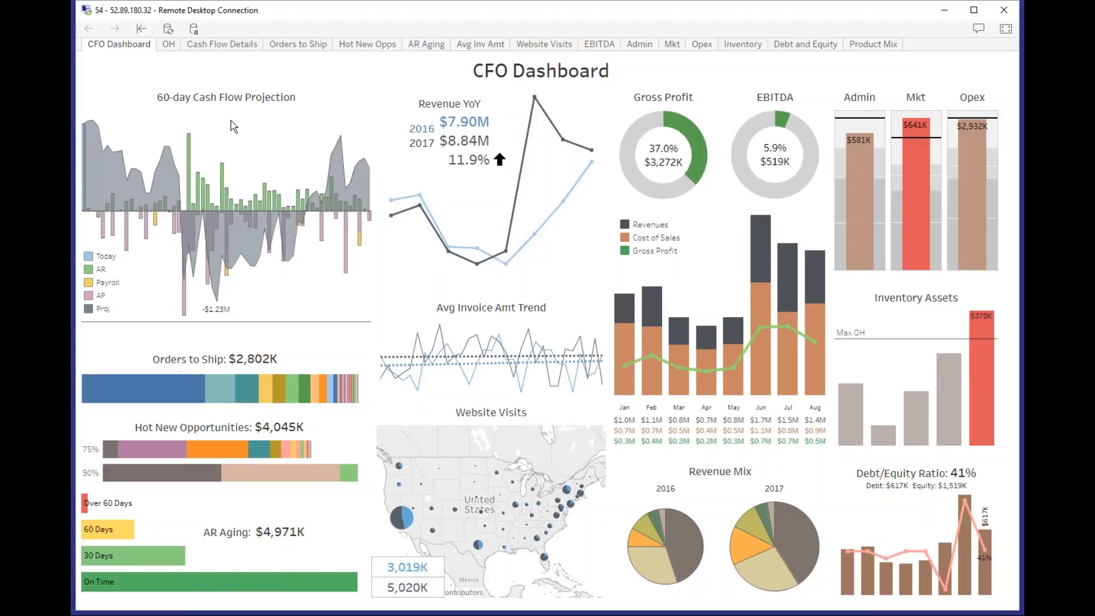
Highlight AR, AP, Payroll and Today together in the 60-day Cash Flow Projection, highlight only Proj, and clear the highlight.
click(89, 273)
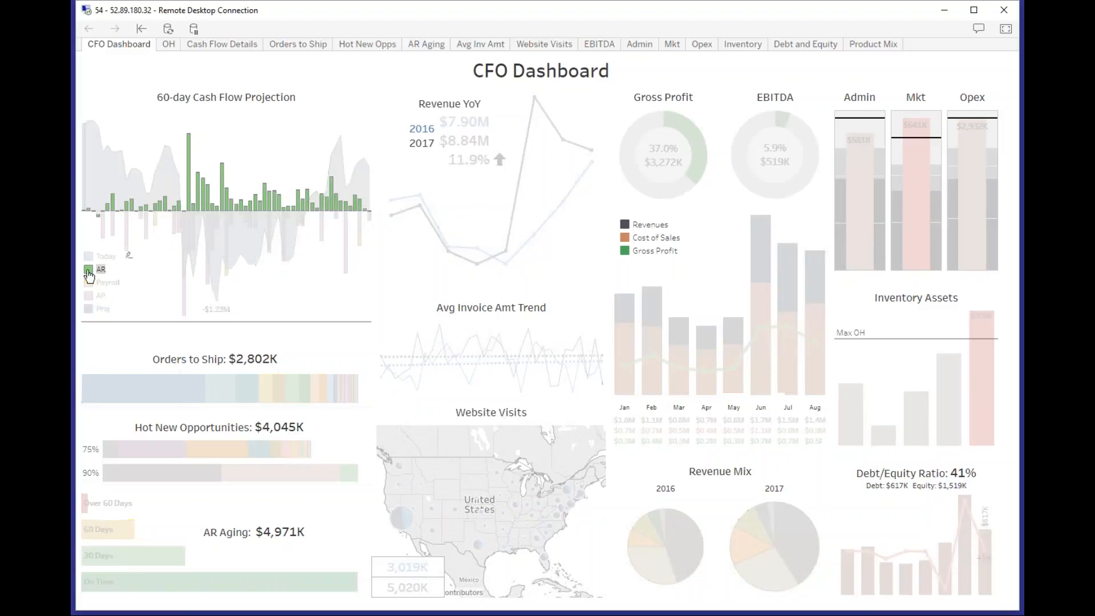
mouse_move(88, 275)
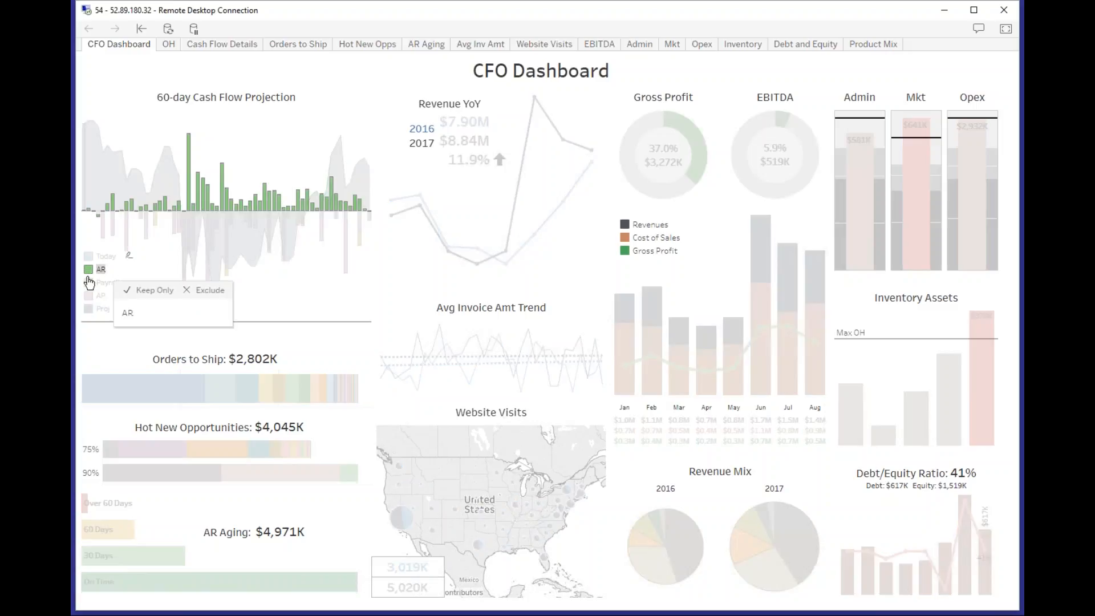
ctrl+click(88, 296)
mouse_move(89, 302)
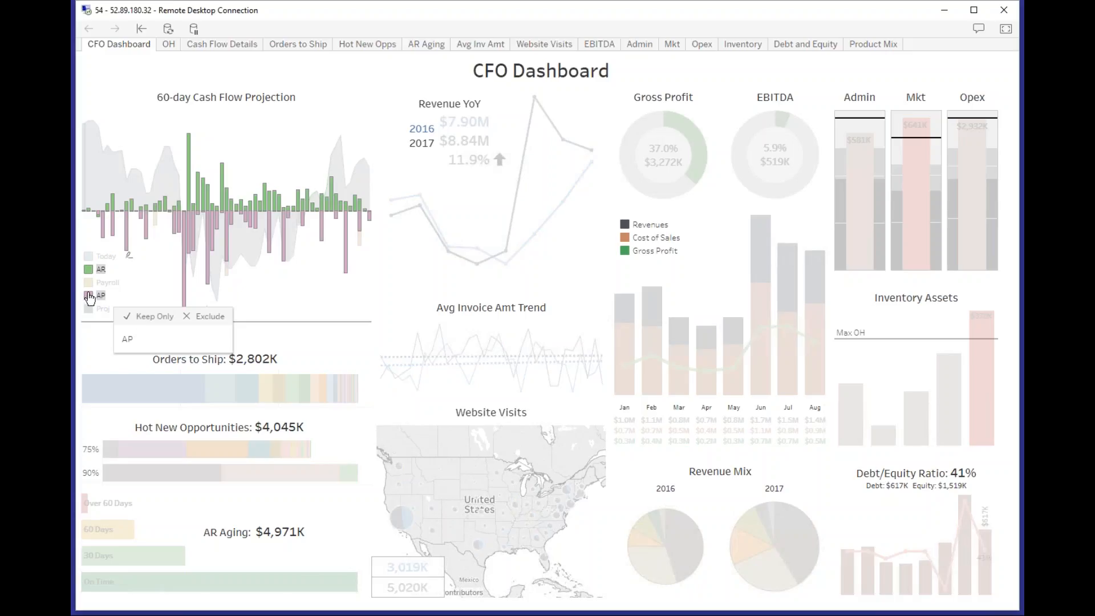
ctrl+click(88, 283)
mouse_move(89, 290)
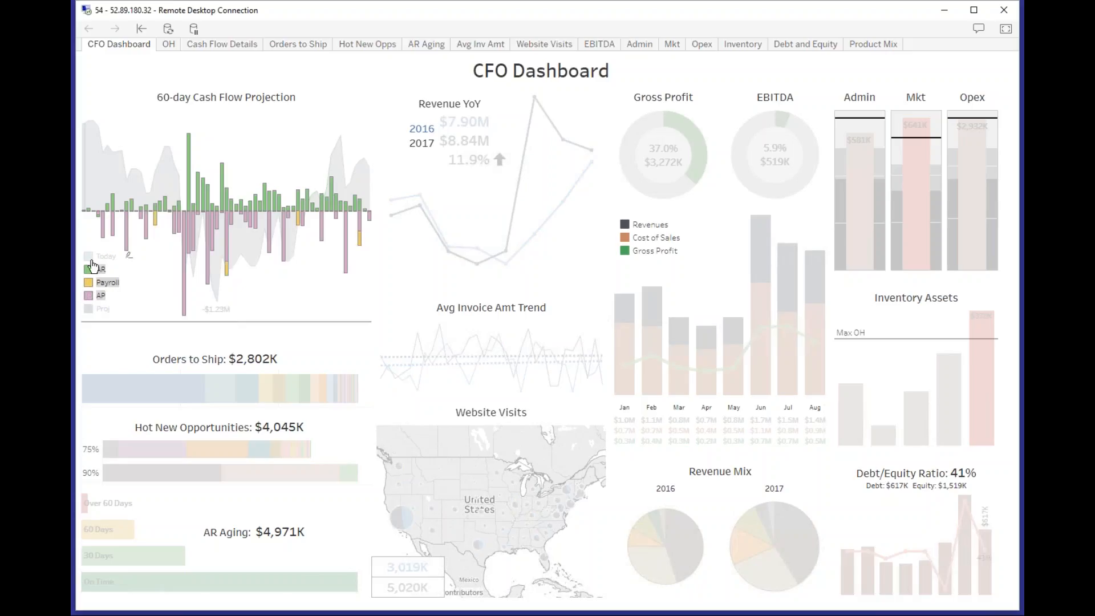
ctrl+click(89, 256)
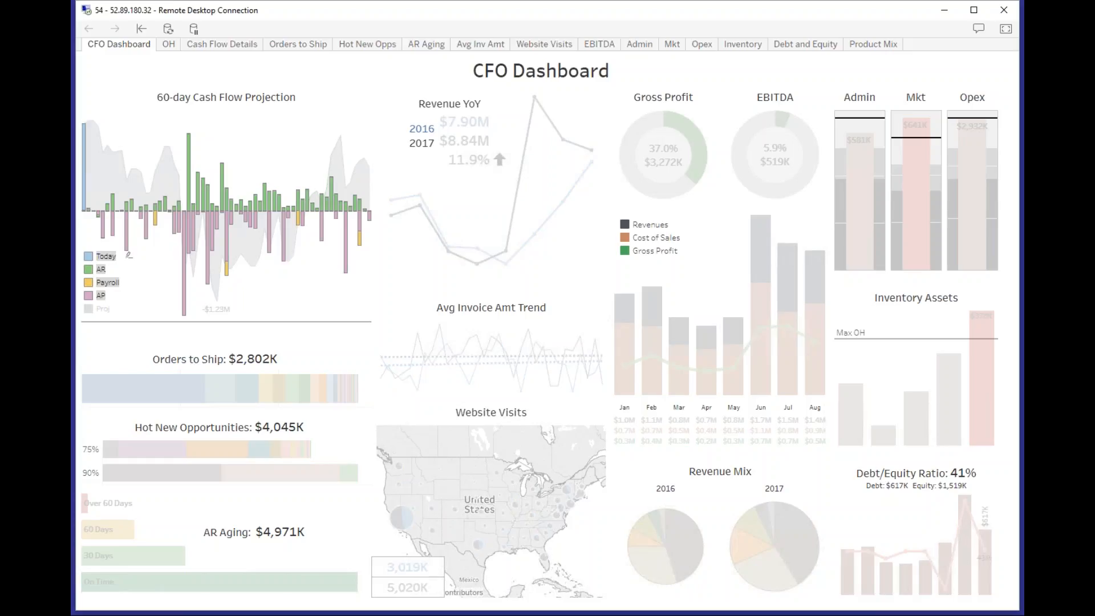
mouse_move(128, 256)
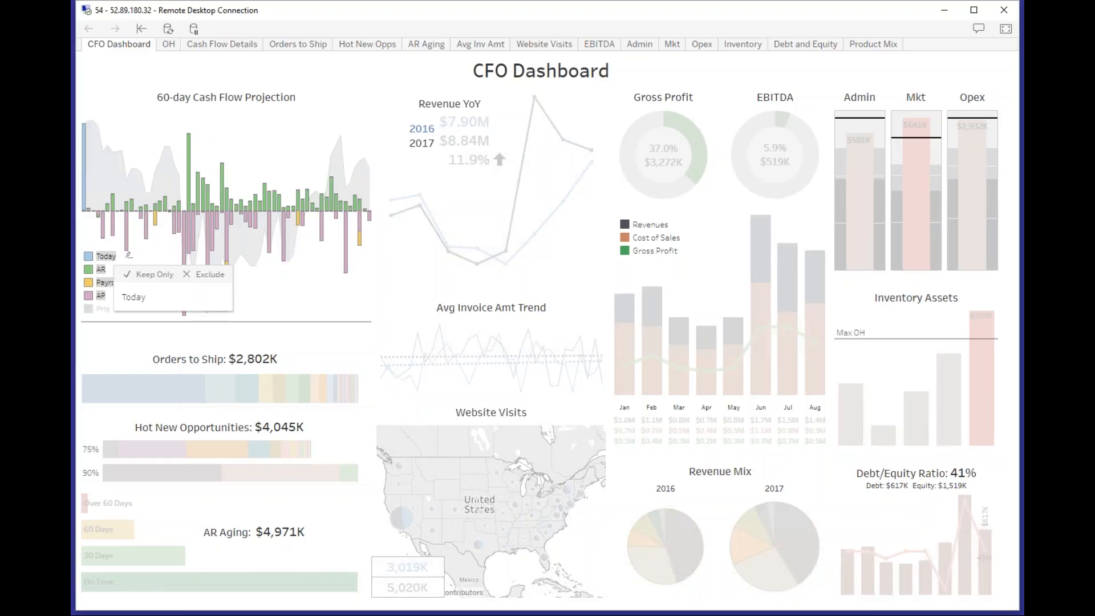
click(101, 309)
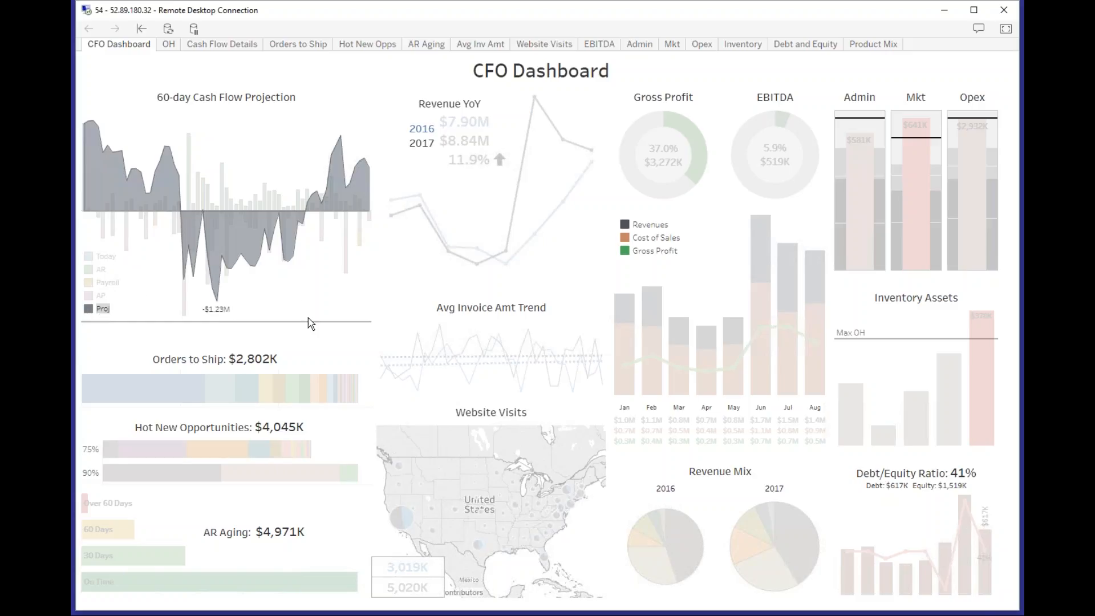
mouse_move(310, 320)
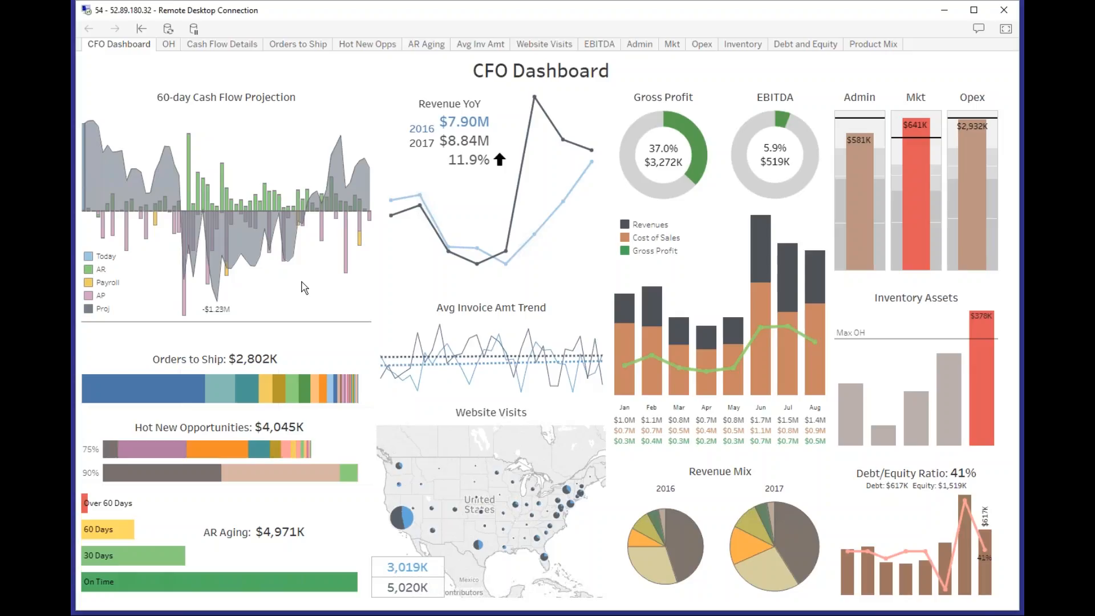
Exclude the 9/23/2017 AR bar from the 60-day Cash Flow Projection, and undo the exclusion.
mouse_move(204, 211)
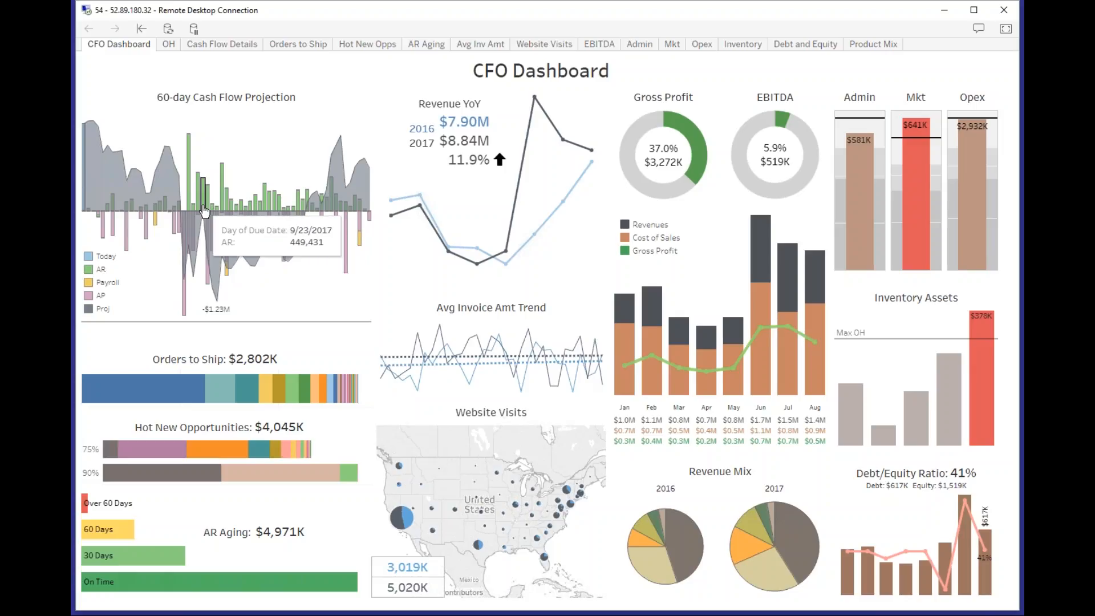
click(204, 211)
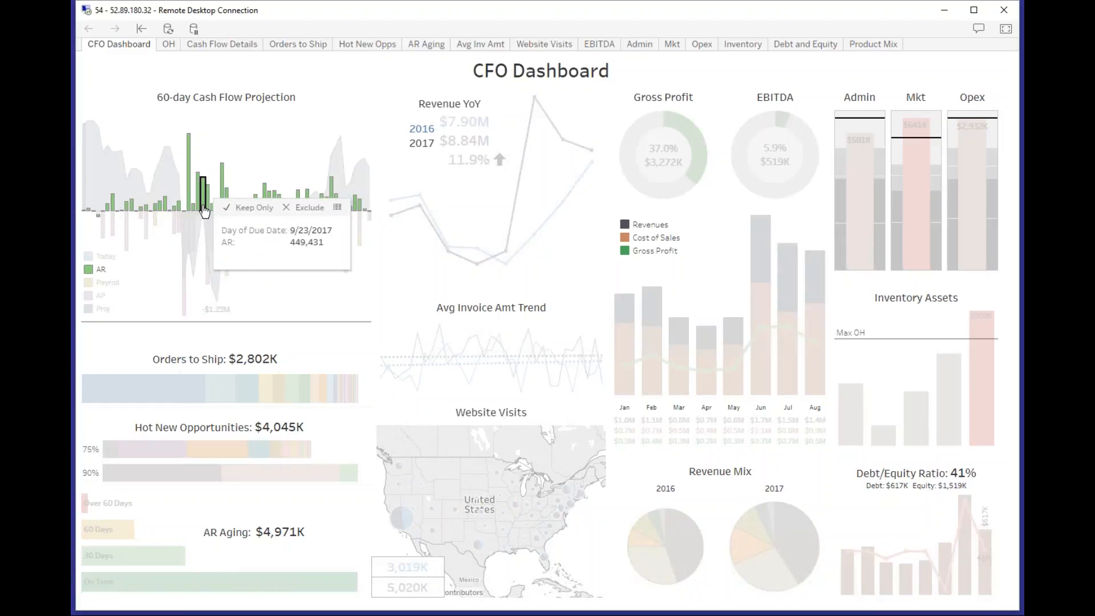
click(292, 209)
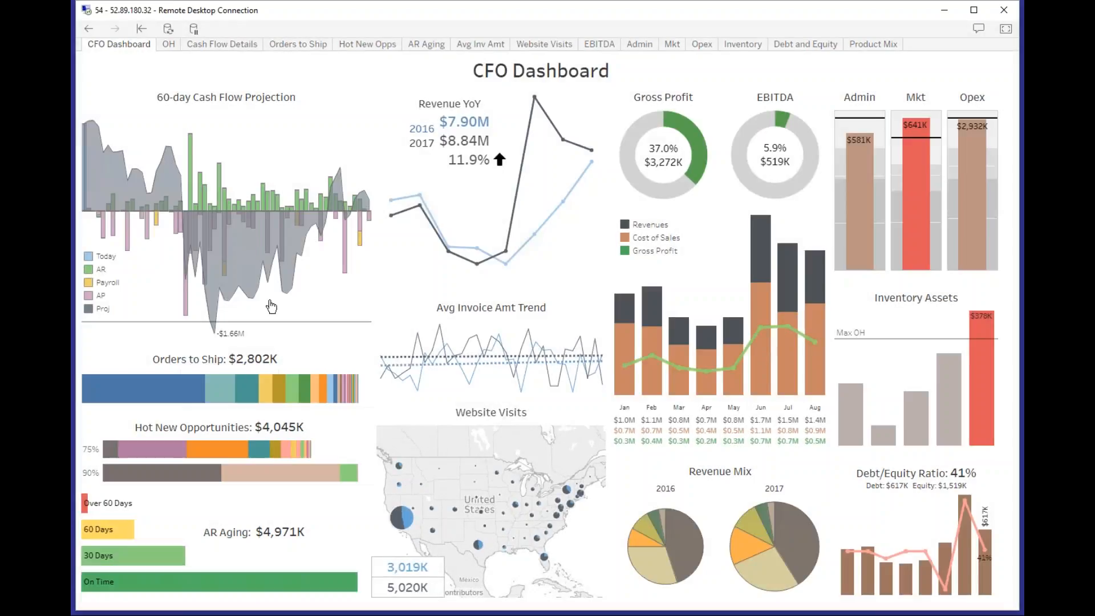
mouse_move(237, 342)
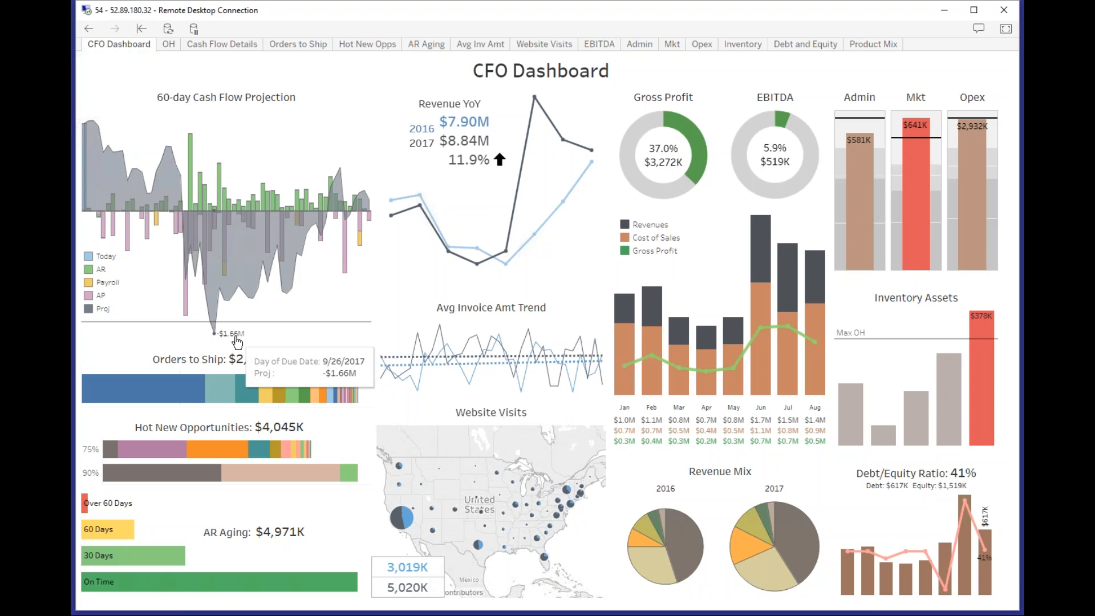
click(89, 29)
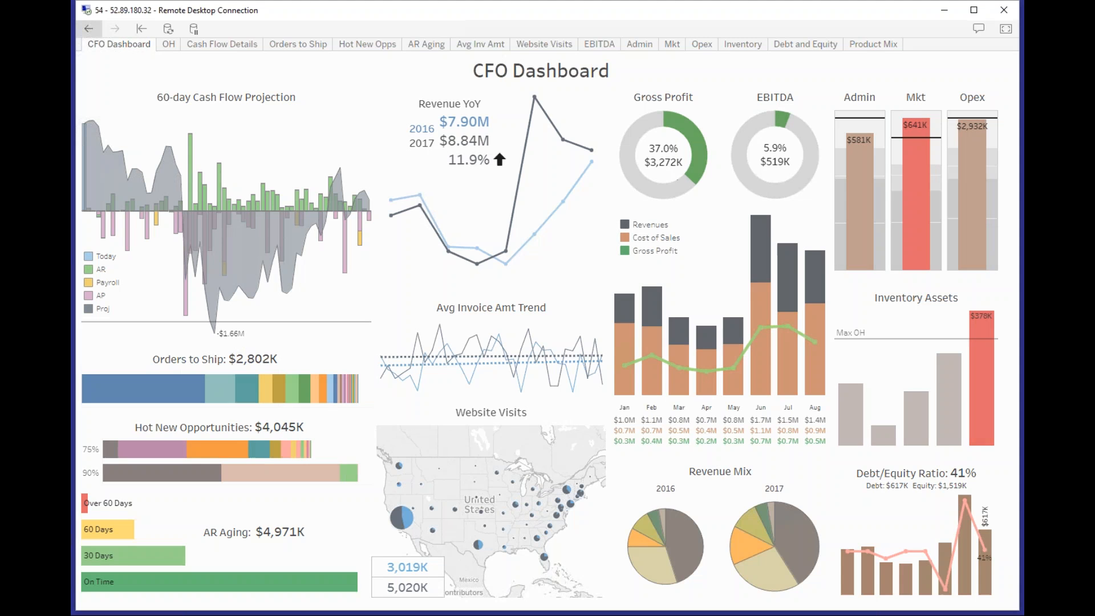
click(115, 28)
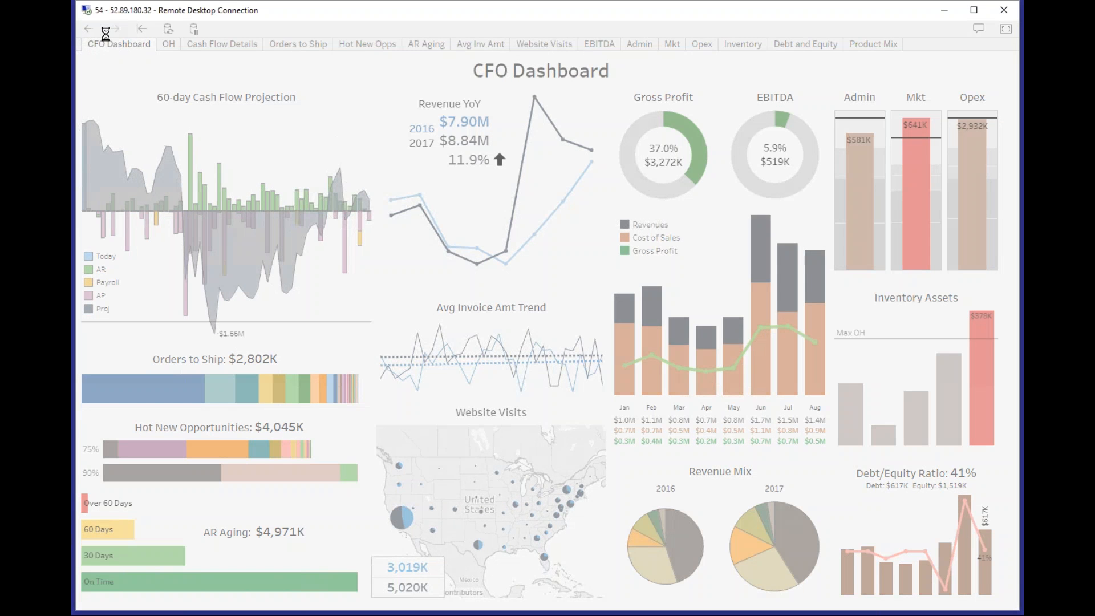
click(89, 28)
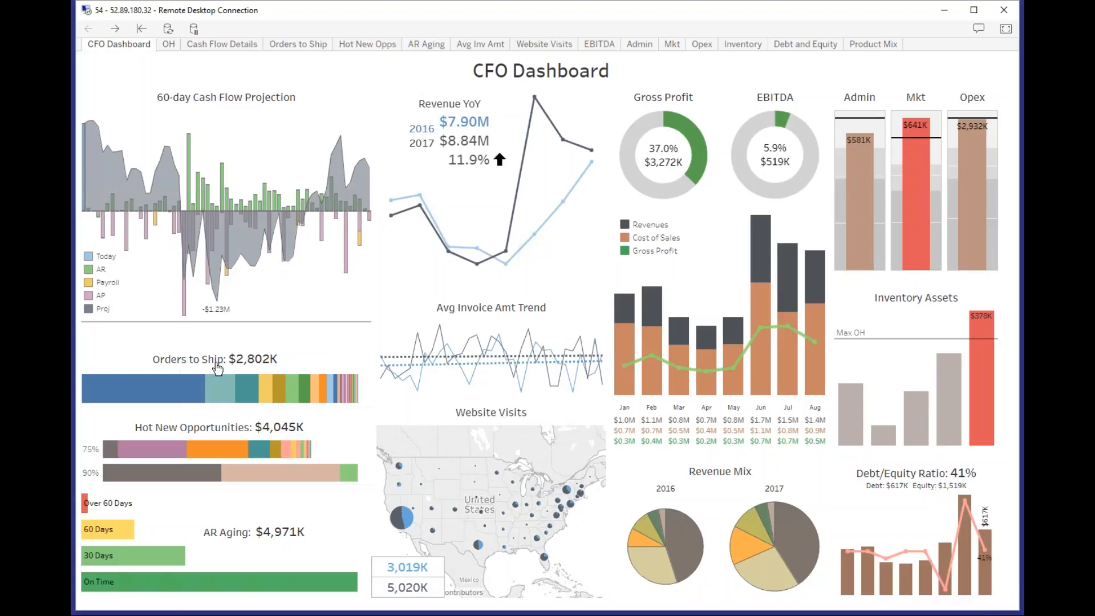
Drill into the Website Visits details for the eastern states selected on the map, and return to the CFO Dashboard.
mouse_move(172, 460)
mouse_move(216, 453)
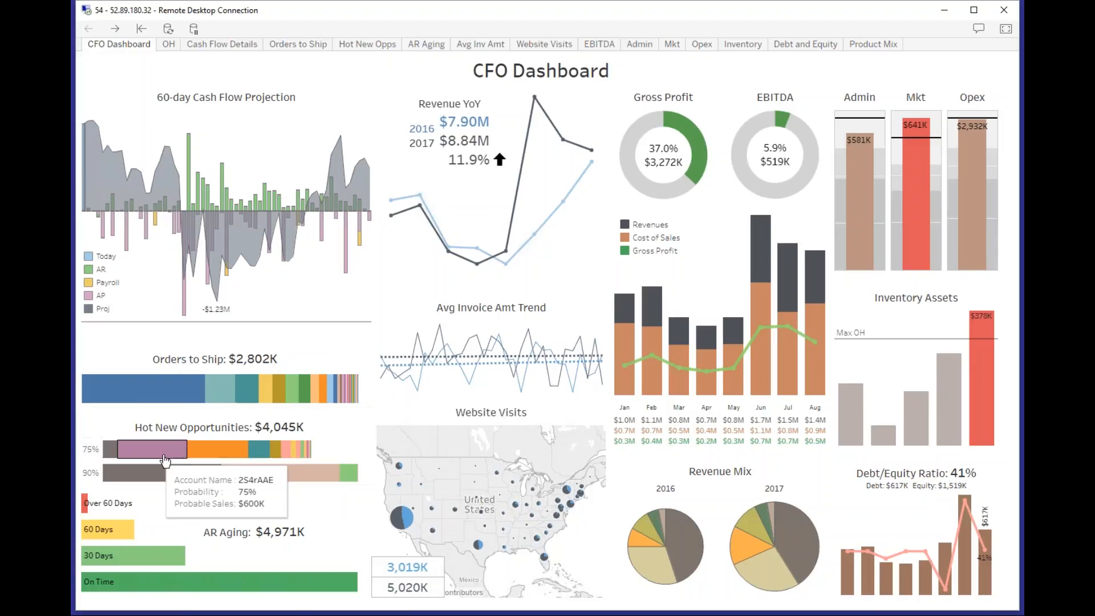
mouse_move(162, 563)
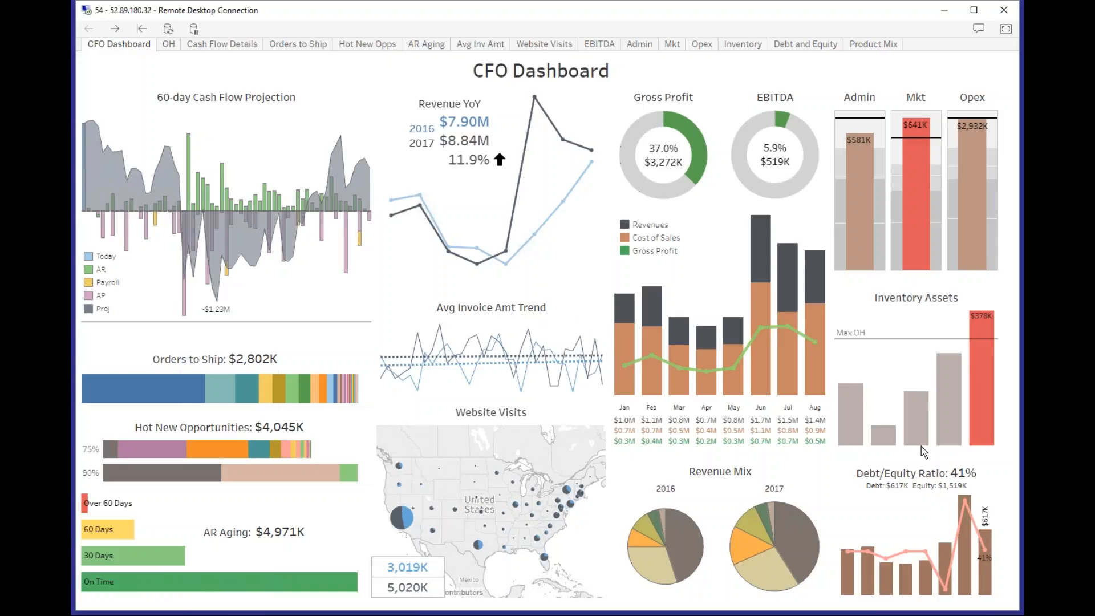
mouse_move(521, 394)
mouse_move(851, 411)
drag(586, 563, 512, 485)
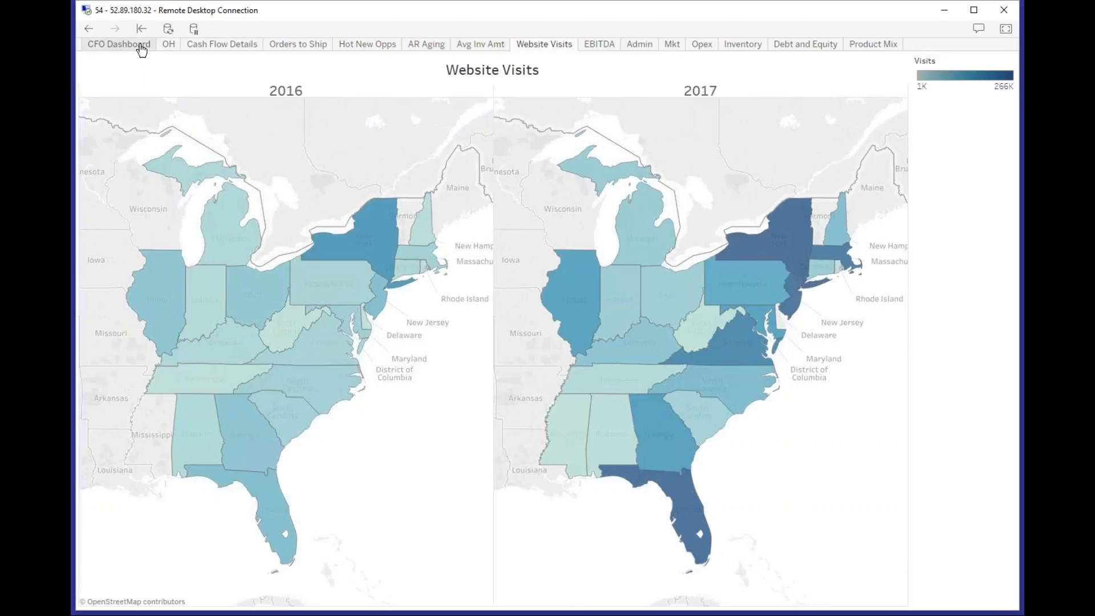
click(138, 46)
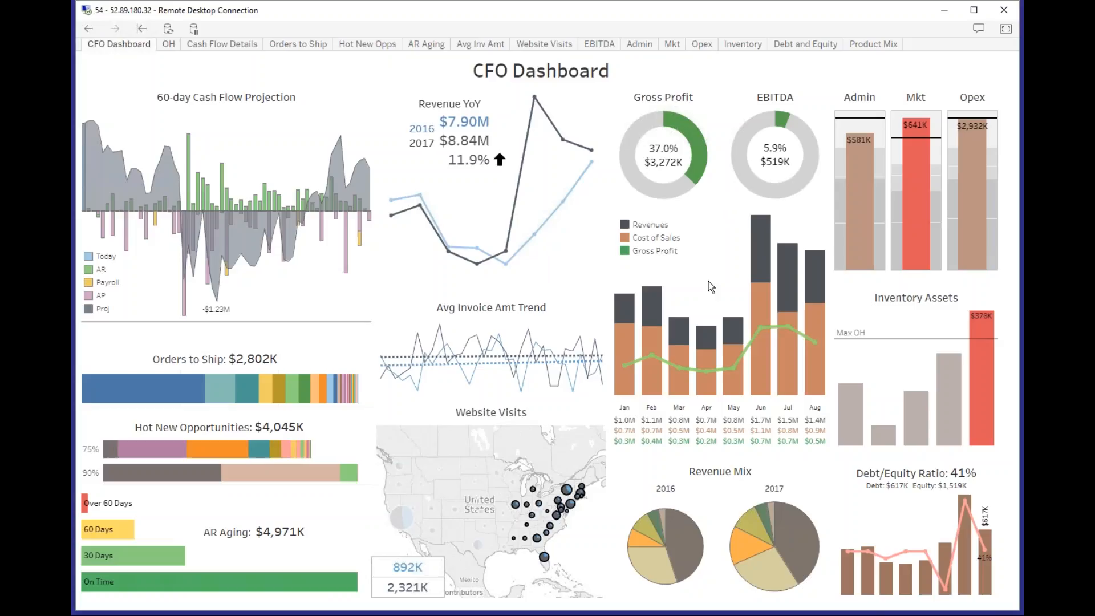
Check the Mkt expense against its budget, and drill into the Q3/17 bar of Inventory Assets.
mouse_move(890, 242)
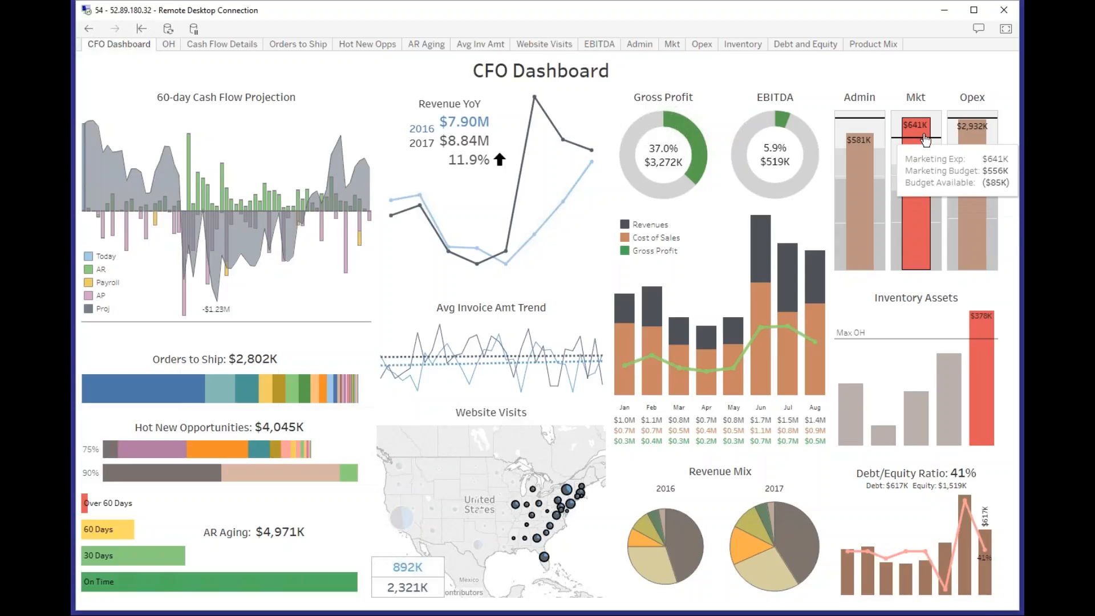
mouse_move(982, 393)
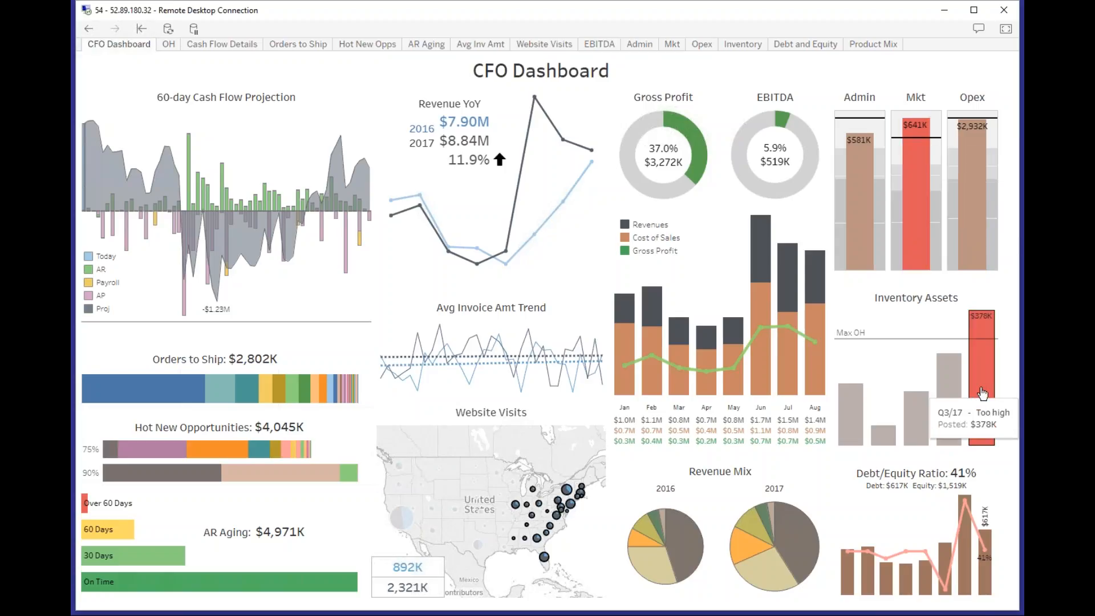
mouse_move(867, 343)
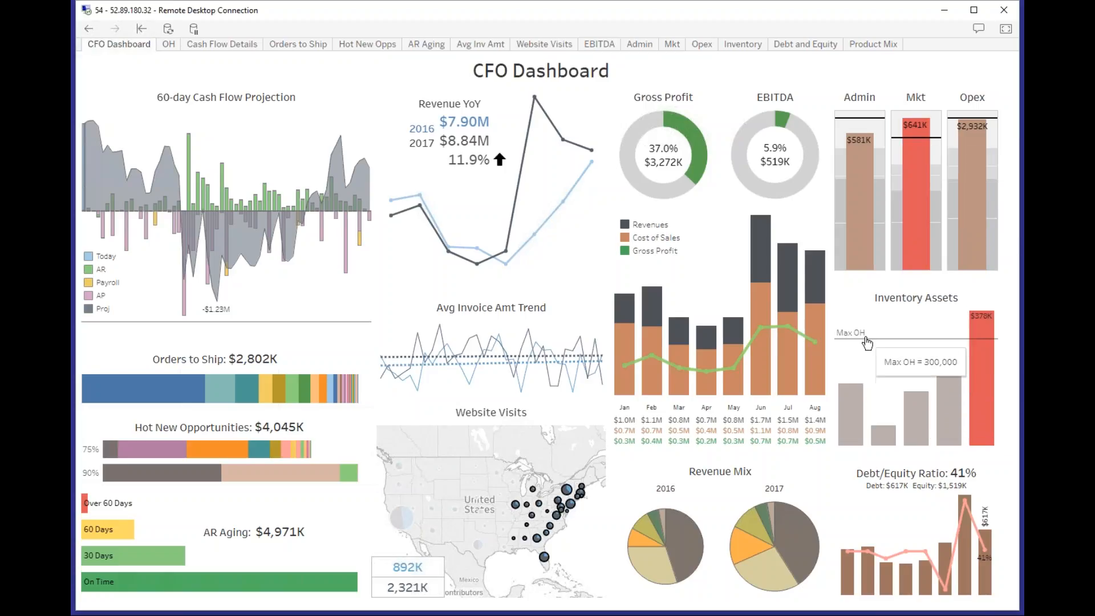
click(978, 377)
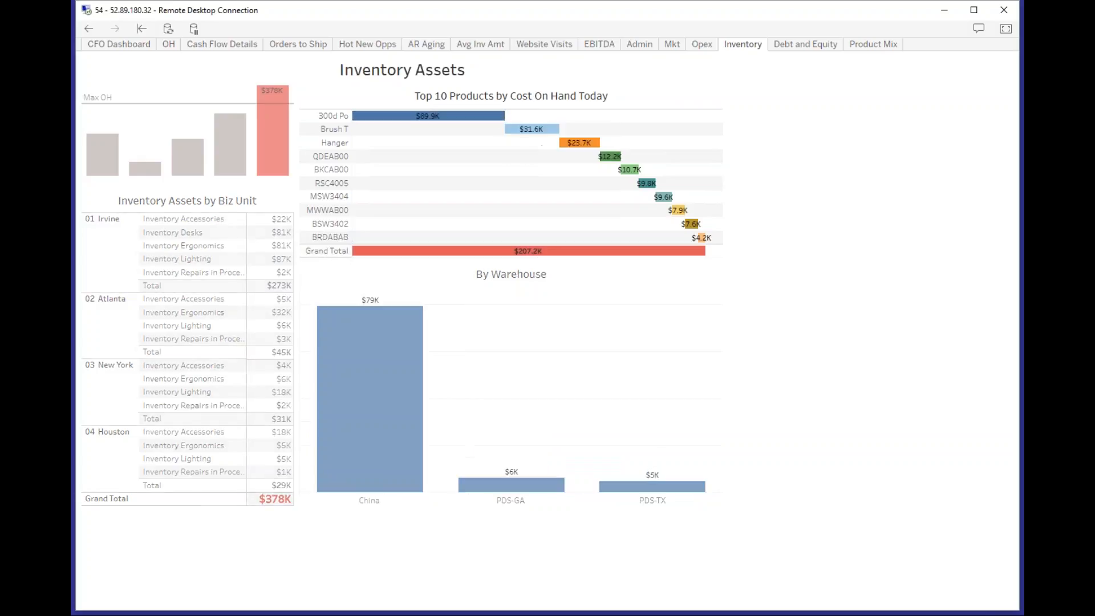
Examine the warehouse breakdown of the top 10 products by cost, return to the CFO Dashboard and leave full screen.
mouse_move(570, 143)
mouse_move(446, 373)
mouse_move(462, 117)
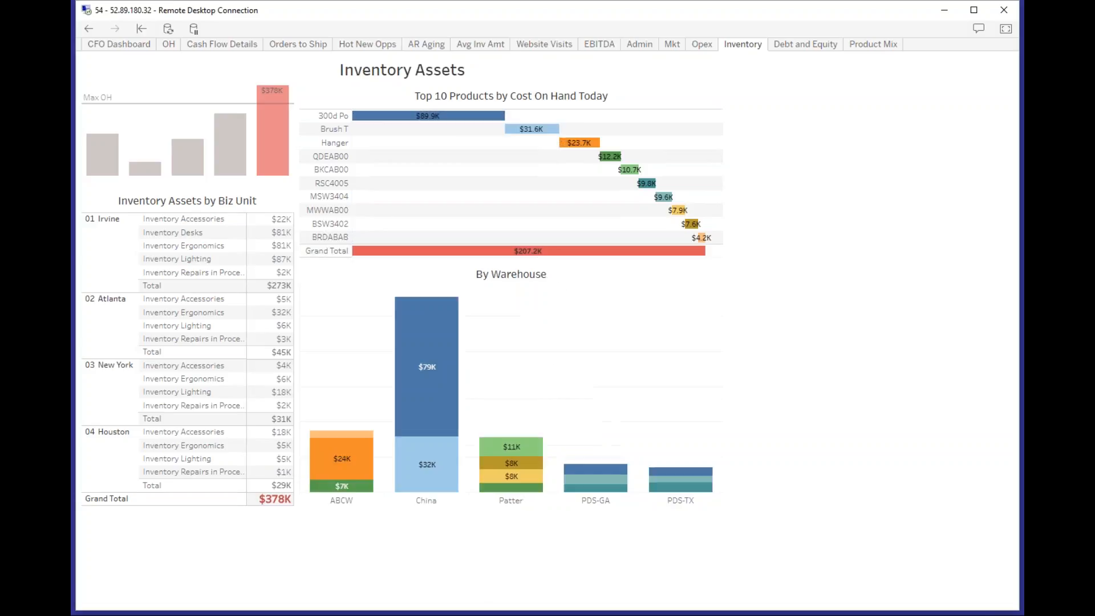
click(119, 46)
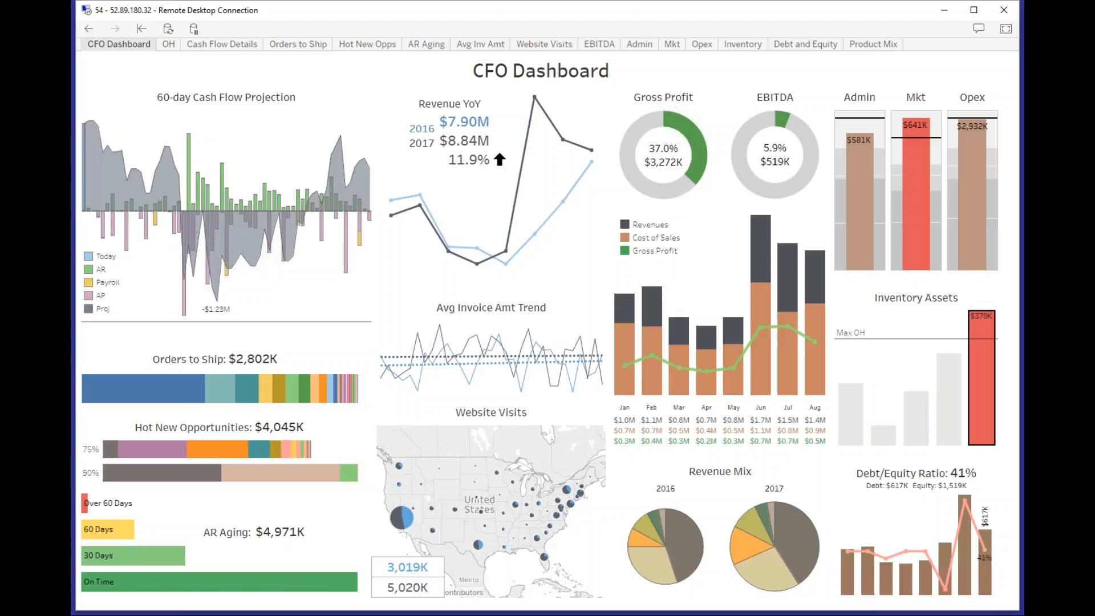
key(Escape)
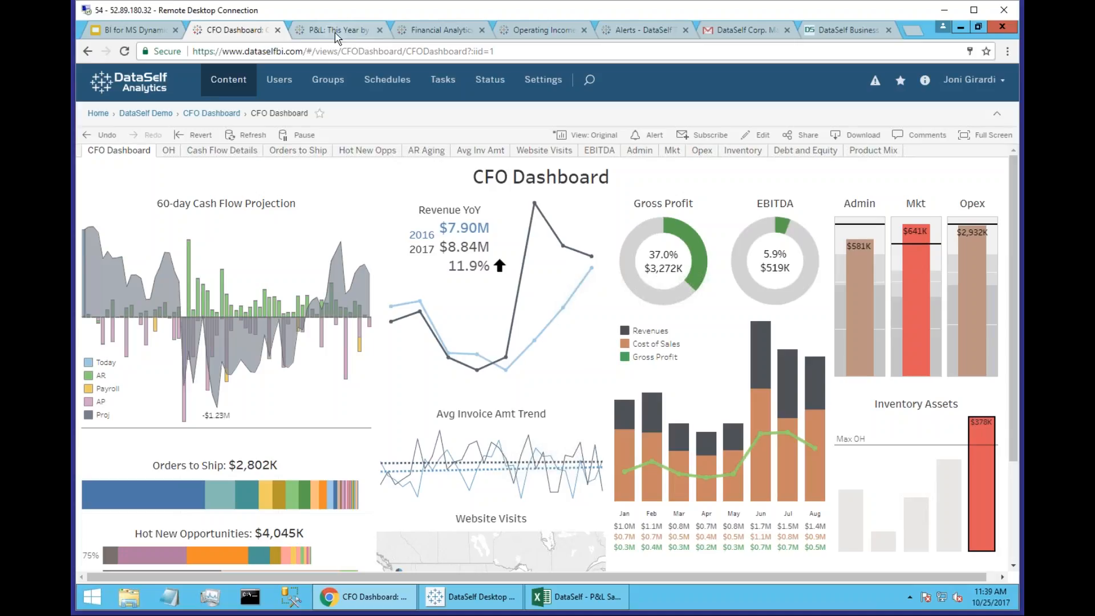
Review the P&L This Year by Quarter report and the Comparative Income Statement in Excel, and bring up the What-If Forecast in the browser.
click(337, 34)
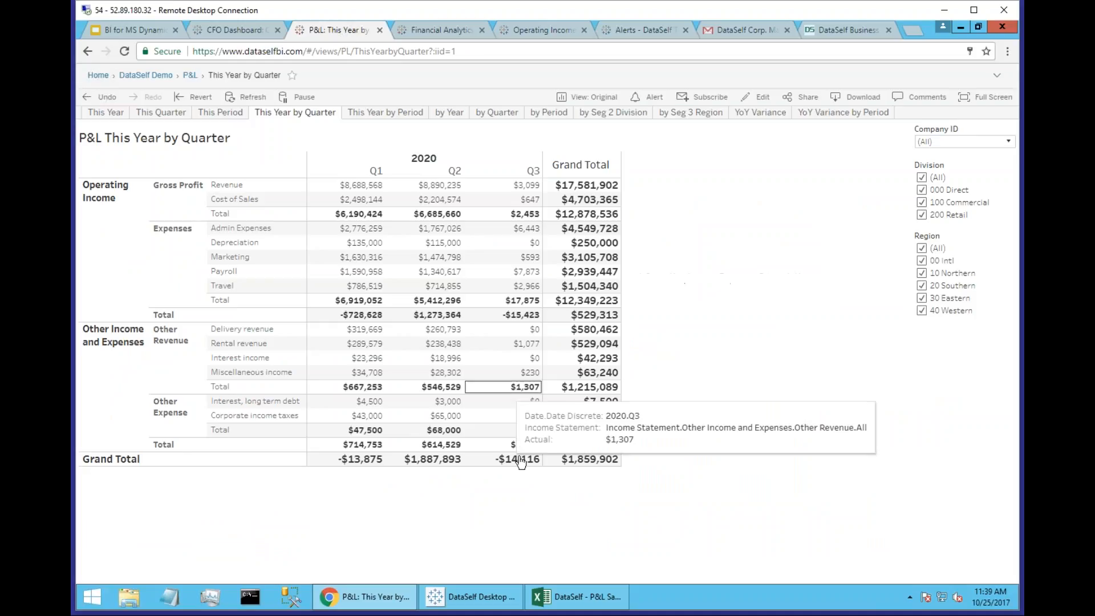
click(550, 589)
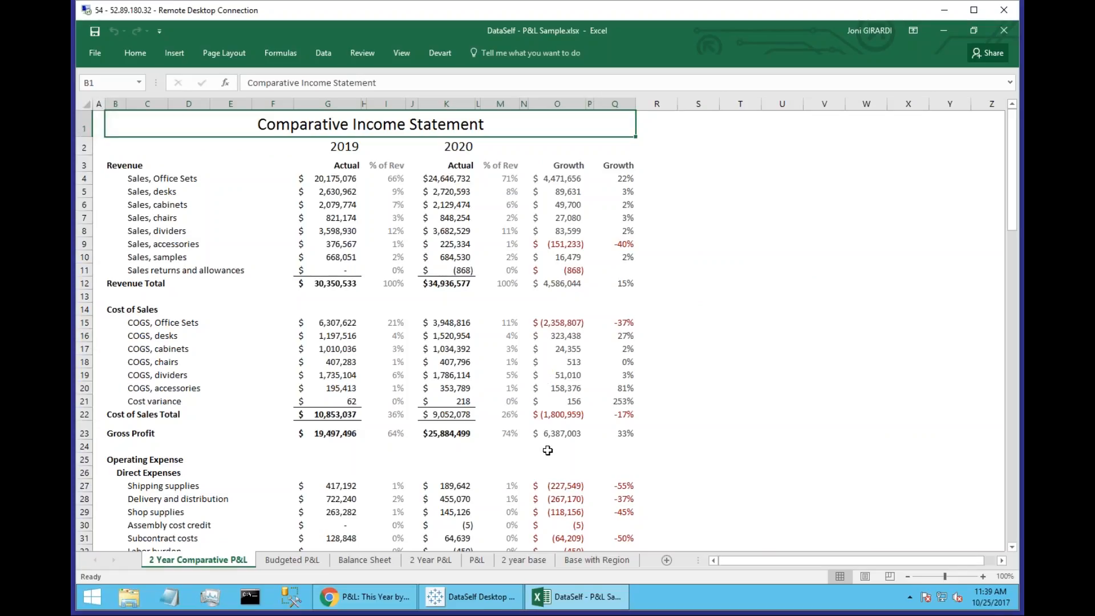
click(399, 602)
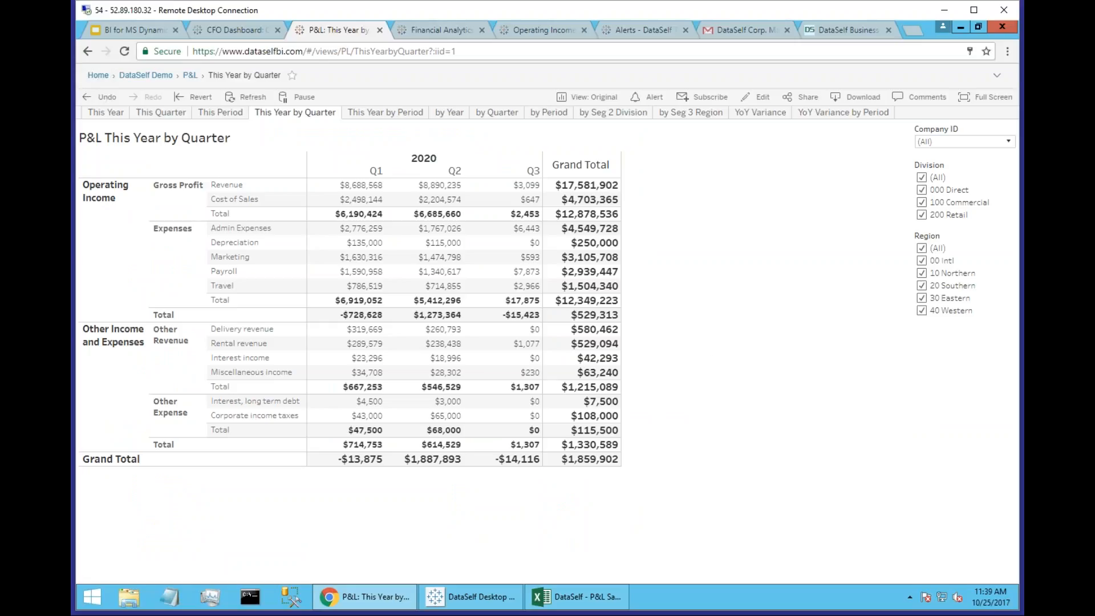
click(436, 29)
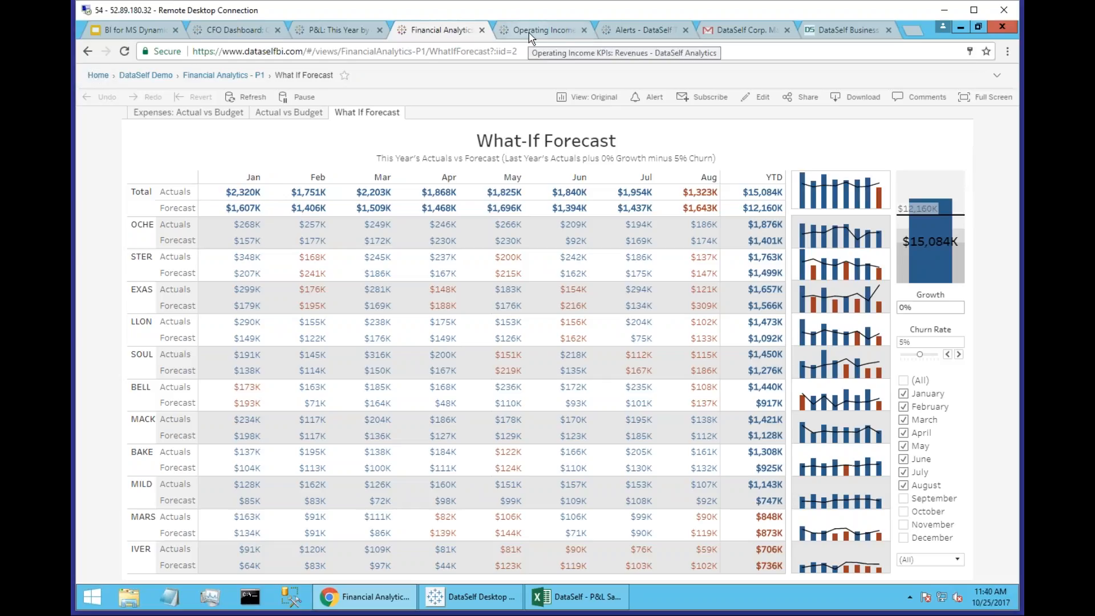
Open the Alerts view and start a new data alert on the % Gross Profit axis of the Revenues and %GP chart.
click(628, 34)
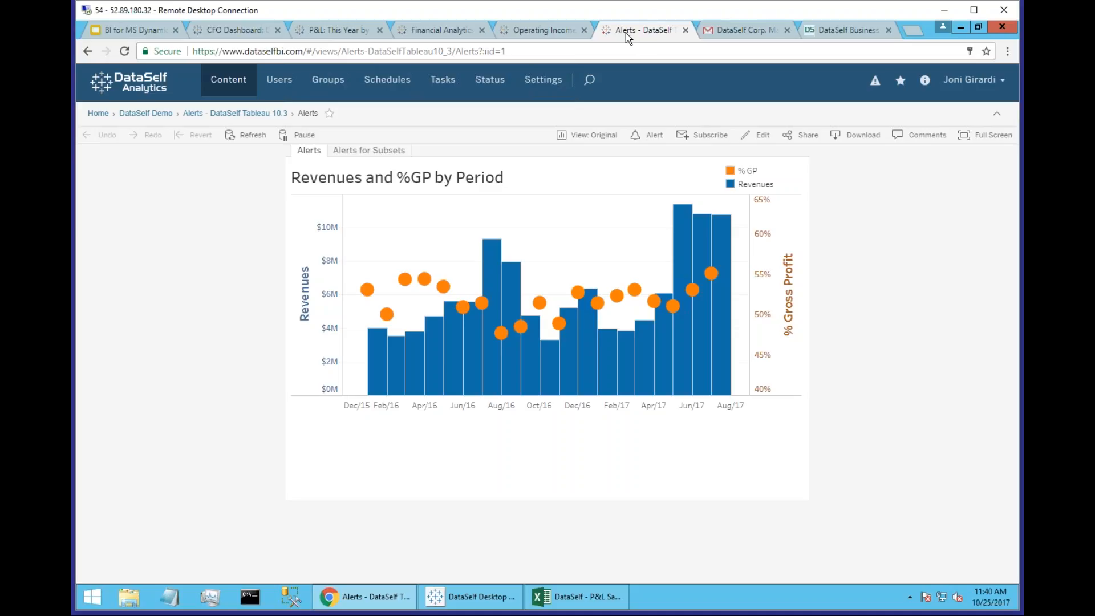
click(308, 312)
mouse_move(711, 275)
click(773, 306)
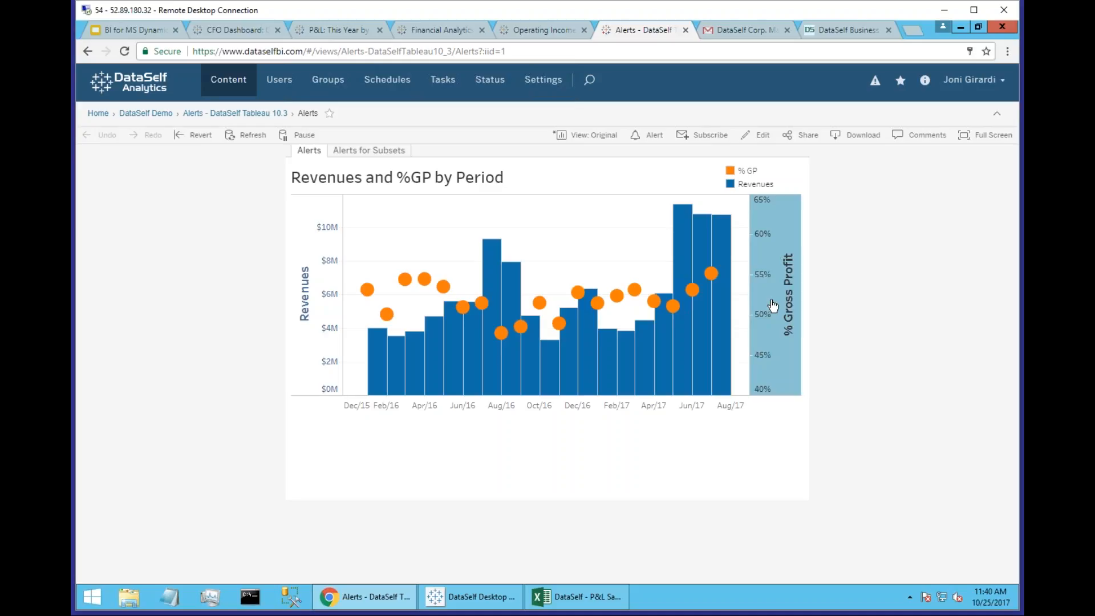
click(647, 137)
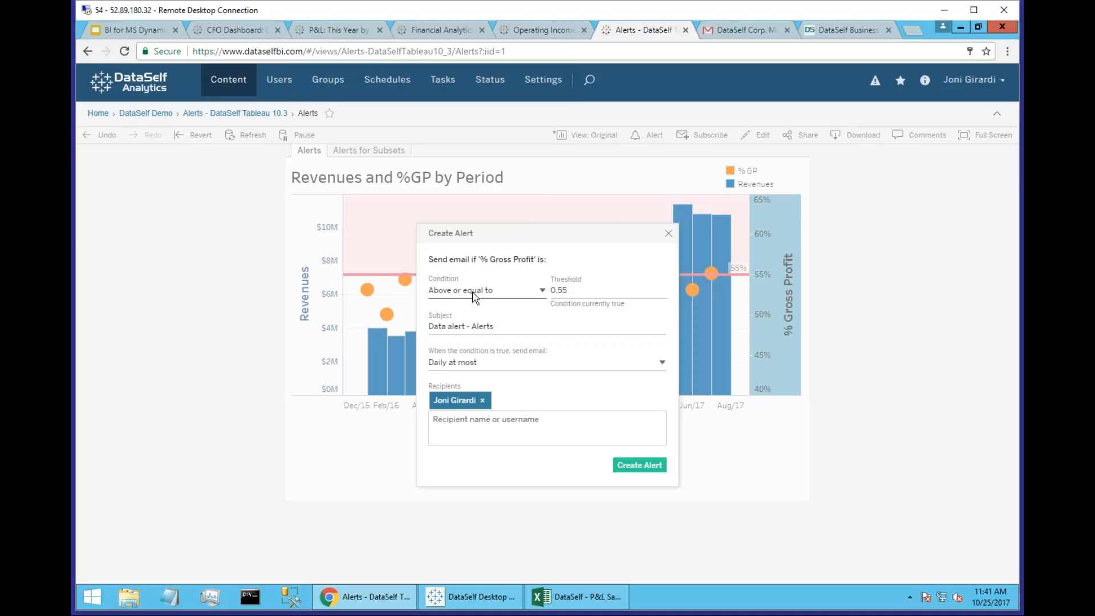
Look through the alert's condition choices, and try a threshold of 0.6 before setting it back to 0.55.
click(541, 291)
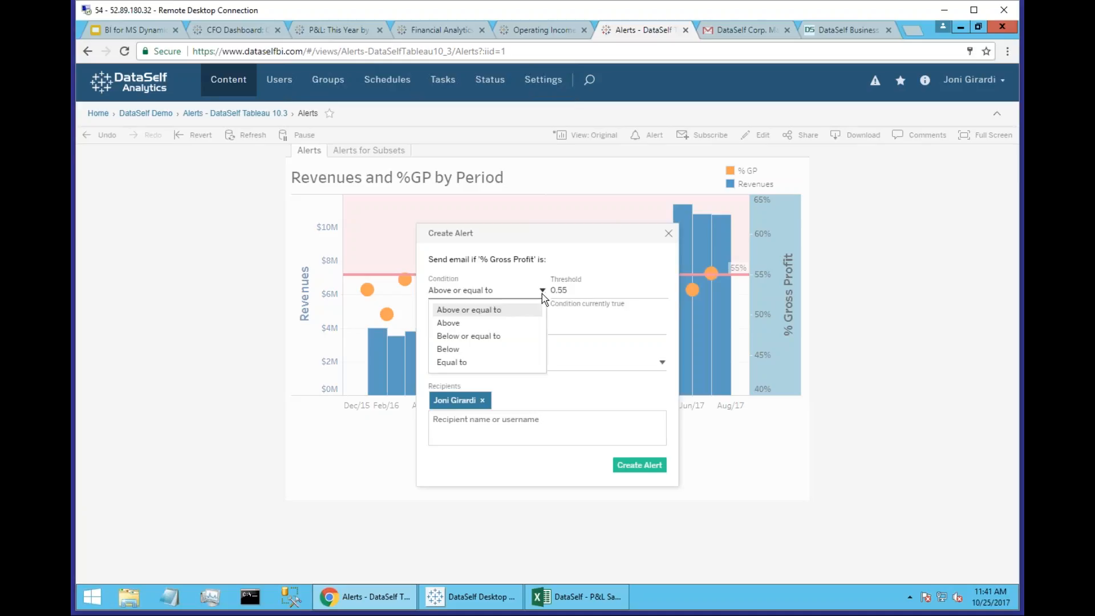
click(542, 294)
drag(575, 293, 548, 293)
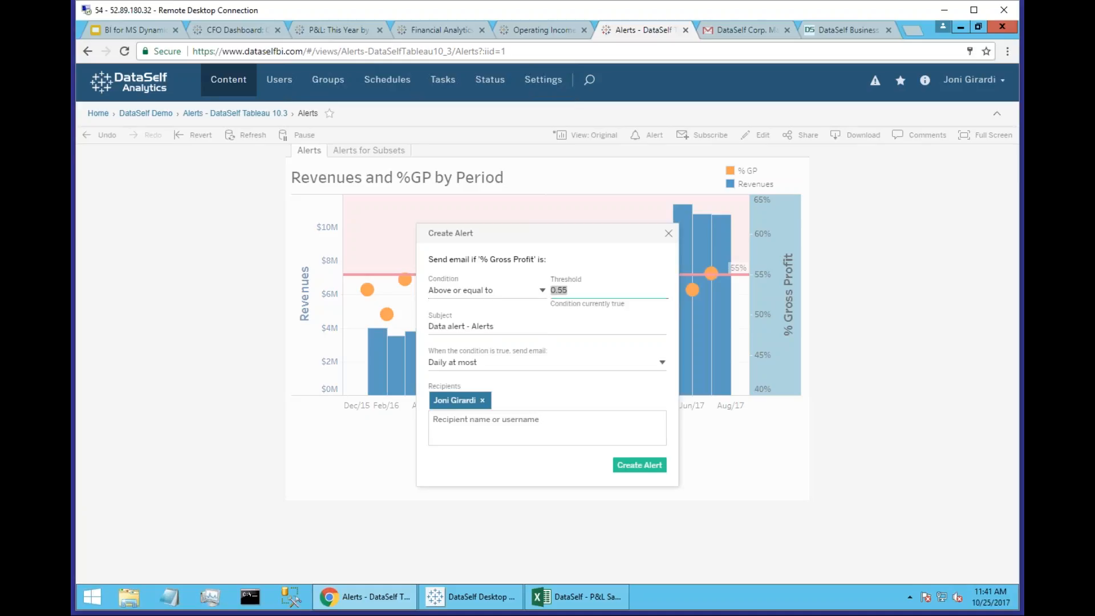
text(0.6)
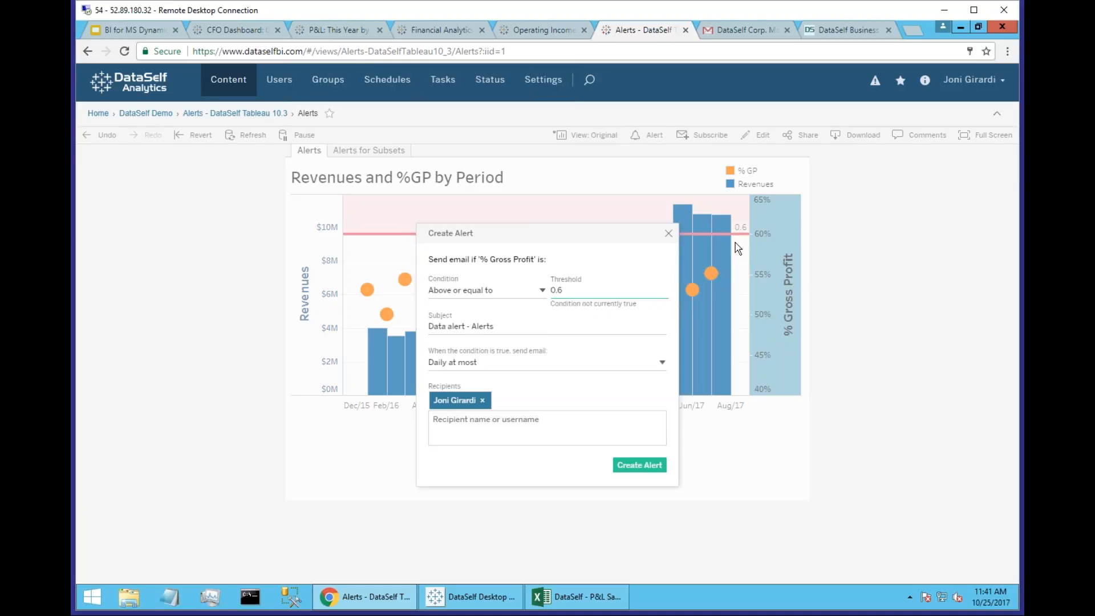
drag(574, 290, 551, 291)
text(0.55)
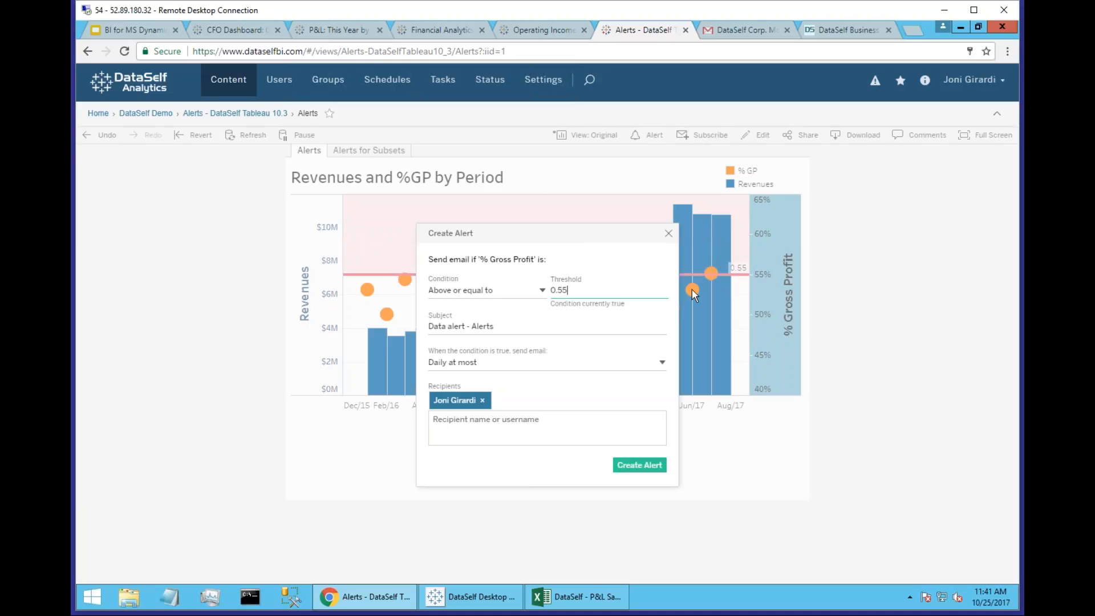
Extend the alert's subject to "Data alert - Alerts GP", and have the email sent only once, the first time the condition is true.
click(512, 323)
text(GP)
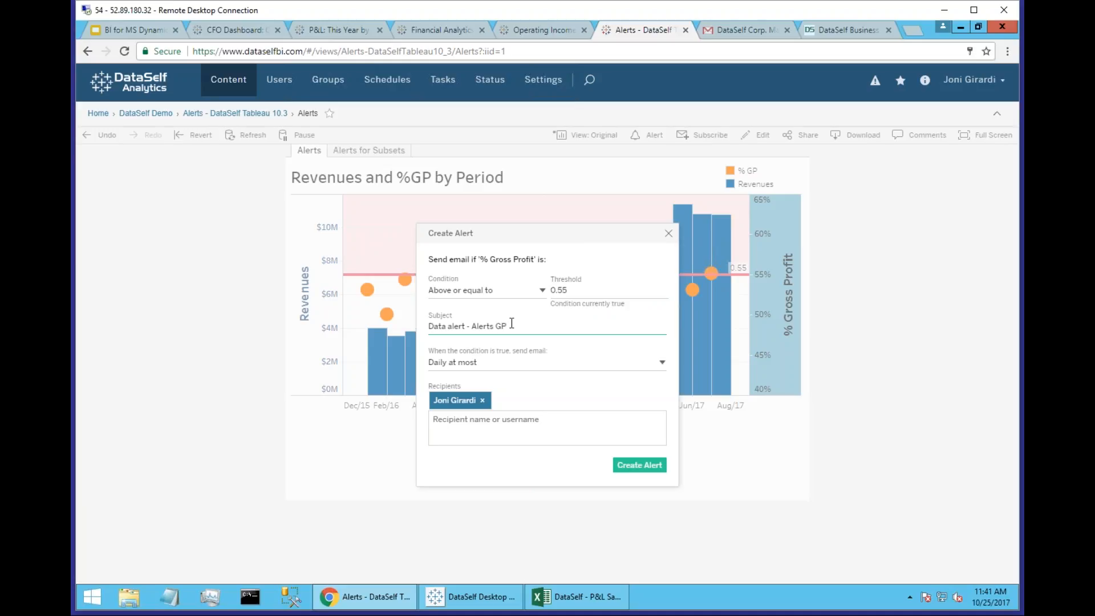
click(662, 364)
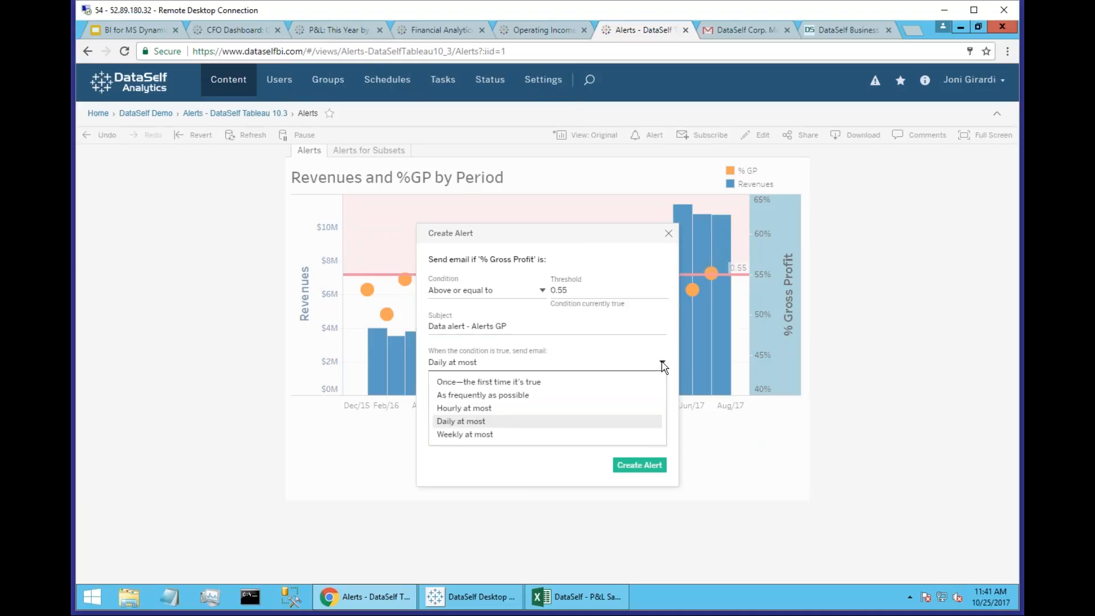
click(519, 384)
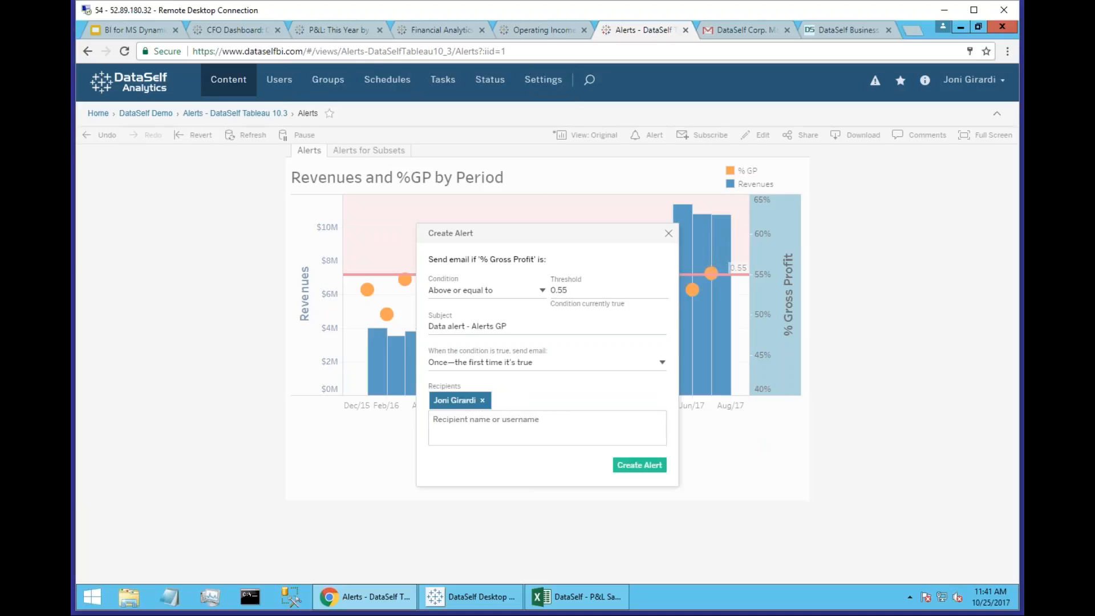
Add a second user as recipient of the gross profit alert, and create the alert.
click(455, 424)
text(joe)
key(Return)
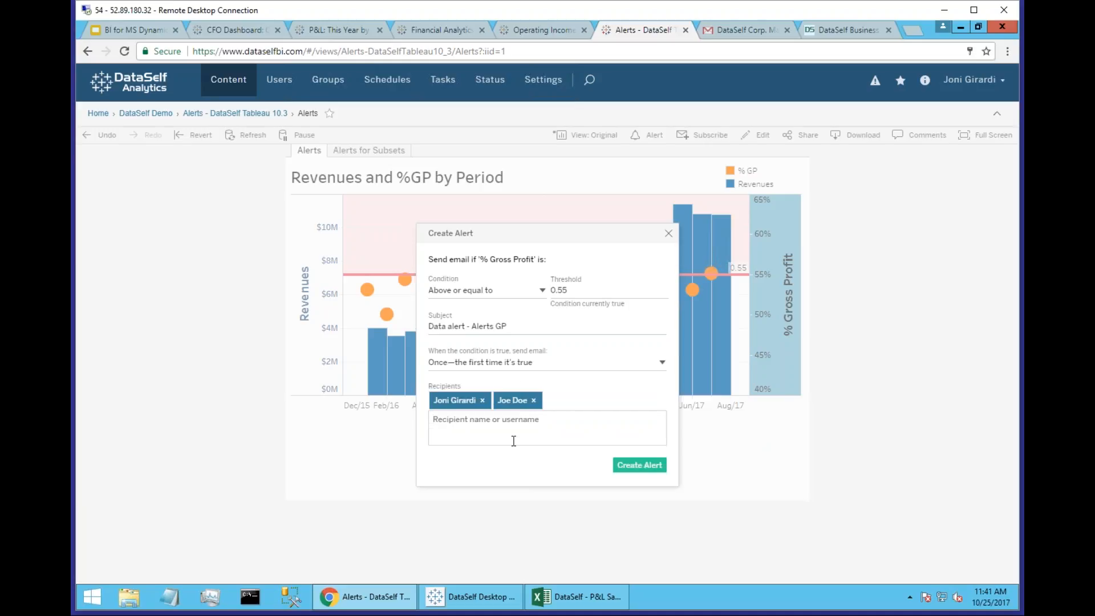
click(635, 468)
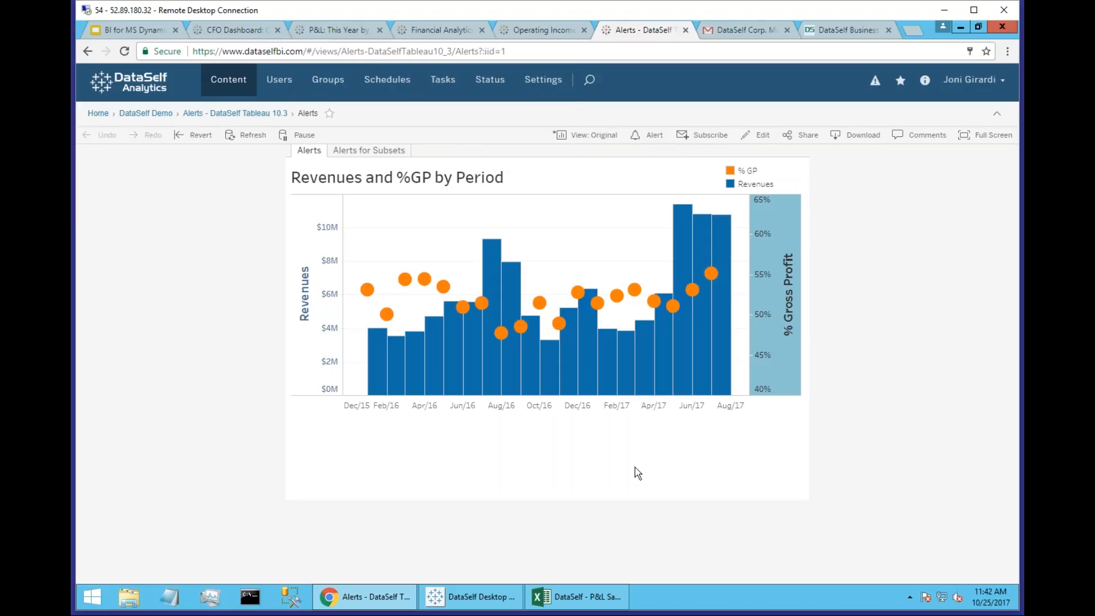
Check the Alerts GP email in Gmail, and present the BI for MS Dynamics slides in Google Slides from the Product demo slide.
click(738, 30)
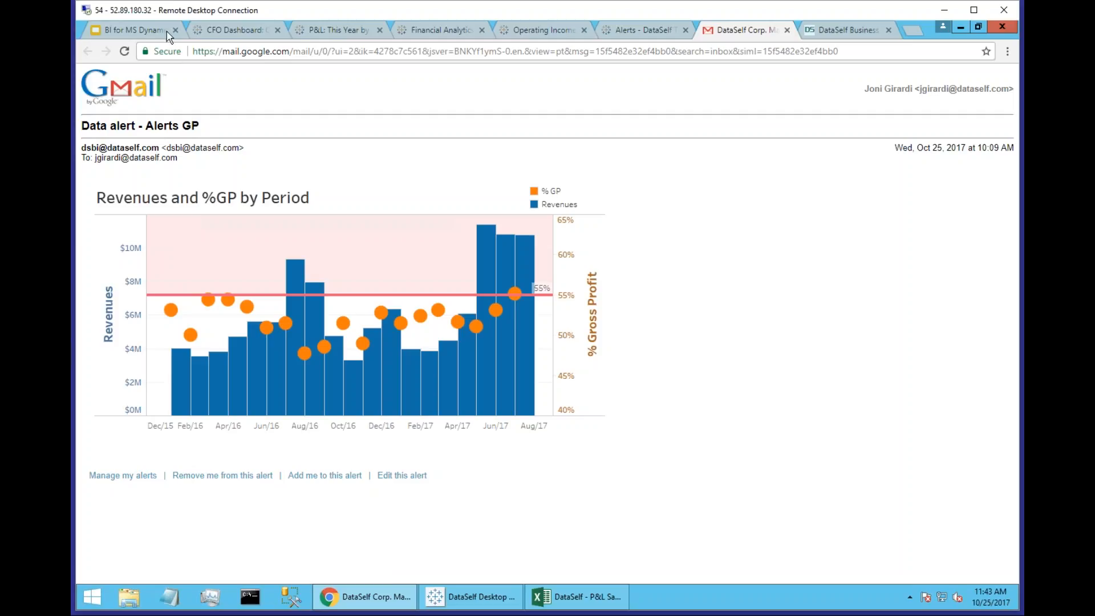
click(140, 30)
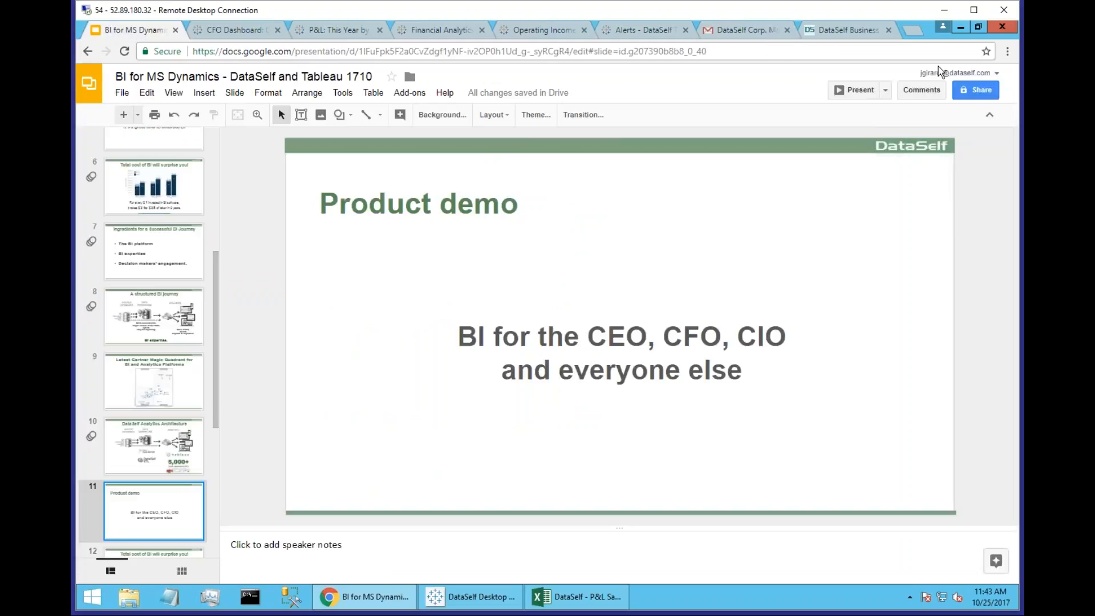
click(861, 88)
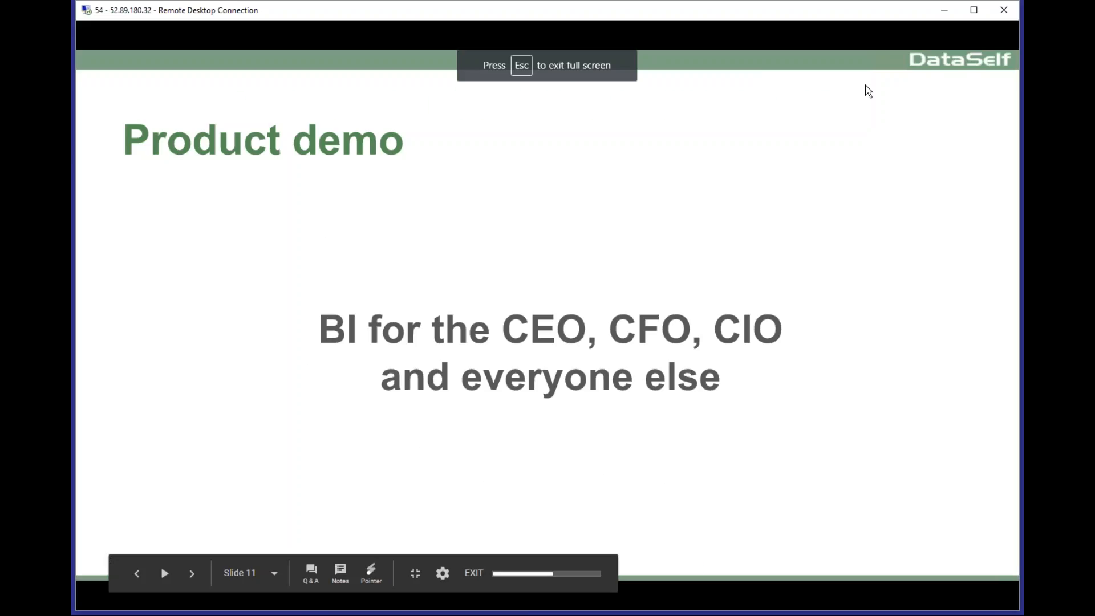